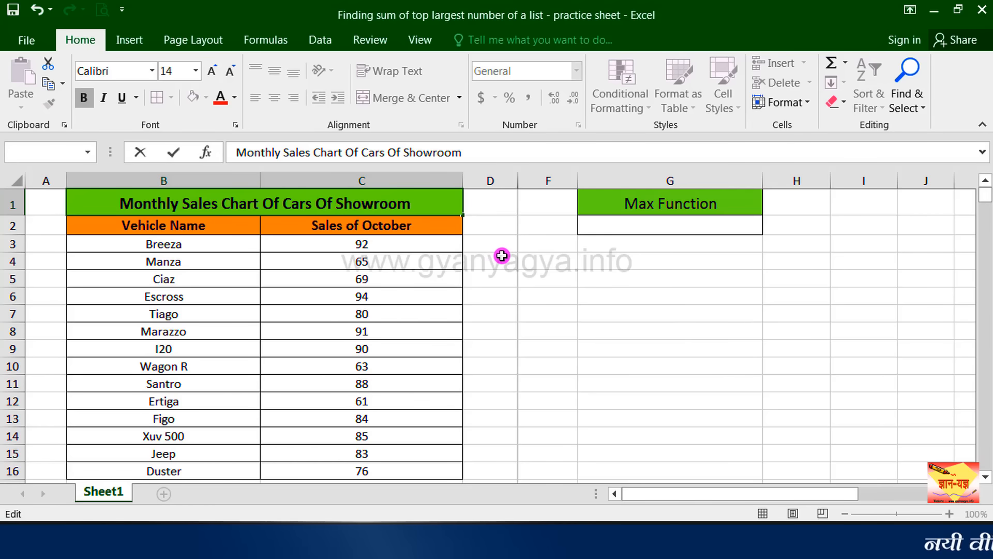
Enter the formula =MAX(C3:C16) in cell G2 under Max Function to get the highest October sales
{"action": "left_click", "coordinate": [649, 227]}
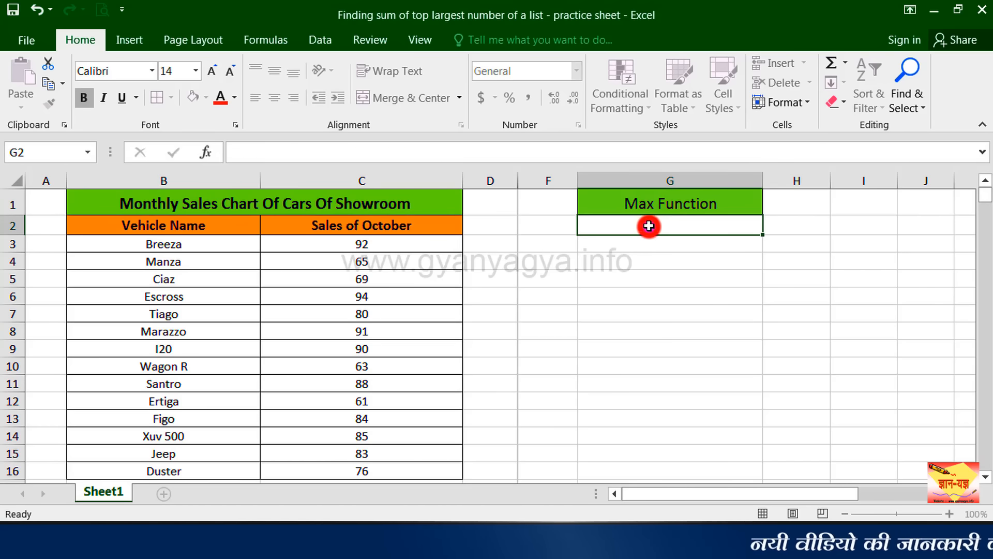
{"action": "double_click", "coordinate": [649, 226]}
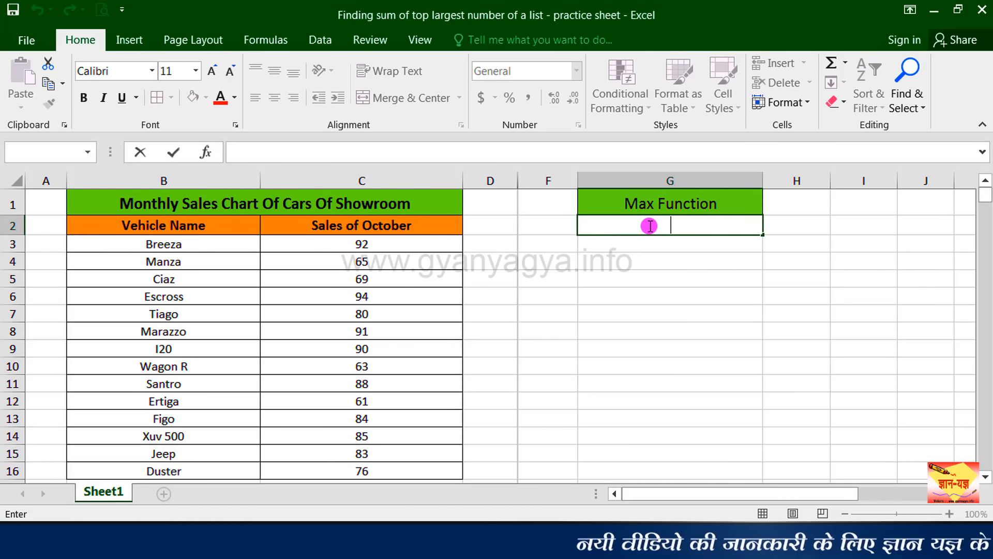
{"action": "type", "text": "="}
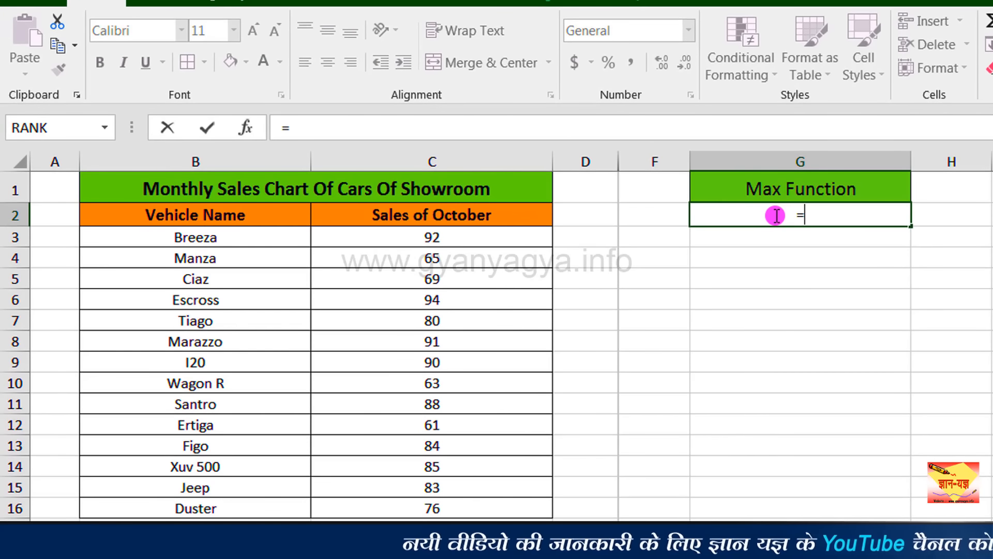
{"action": "type", "text": "max"}
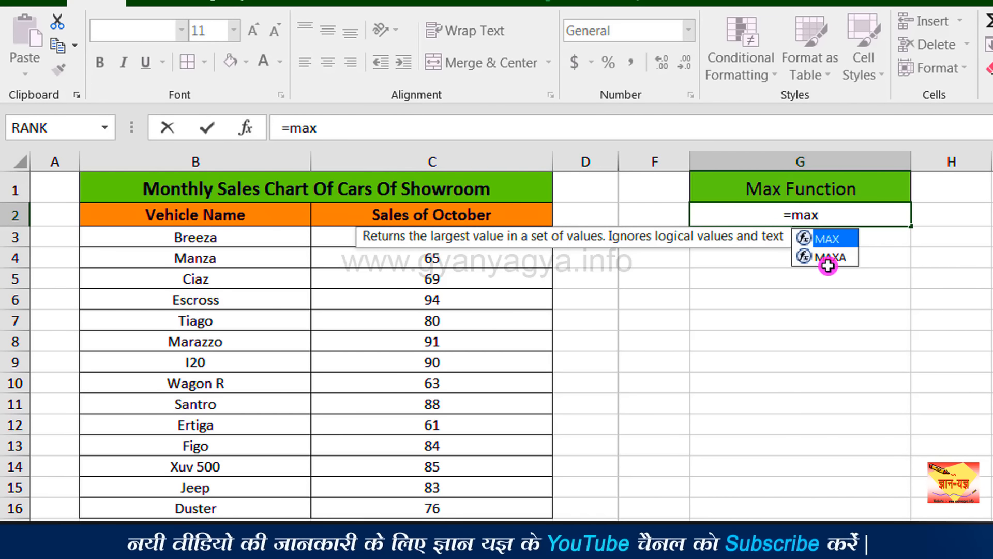
{"action": "double_click", "coordinate": [830, 239]}
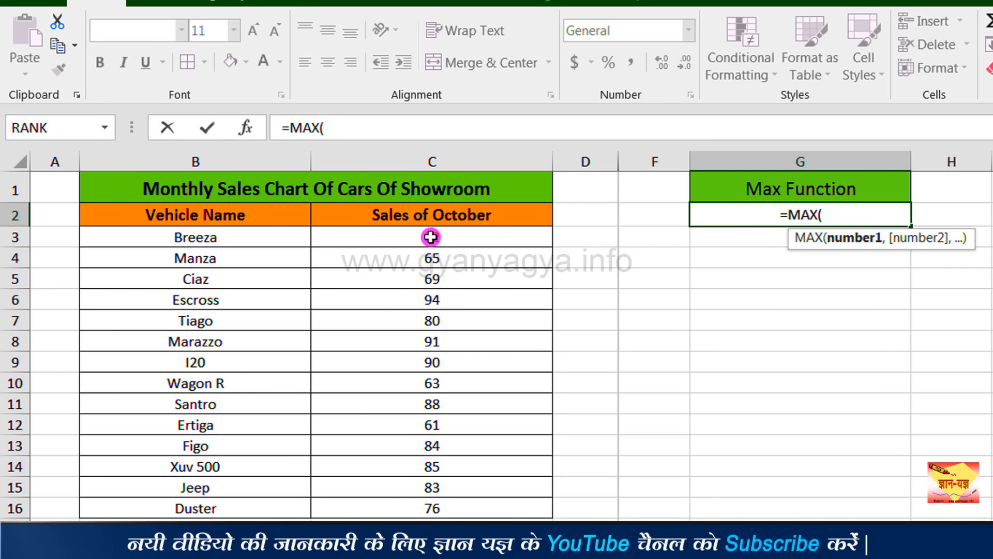
{"action": "left_click_drag", "start_coordinate": [431, 237], "coordinate": [433, 514]}
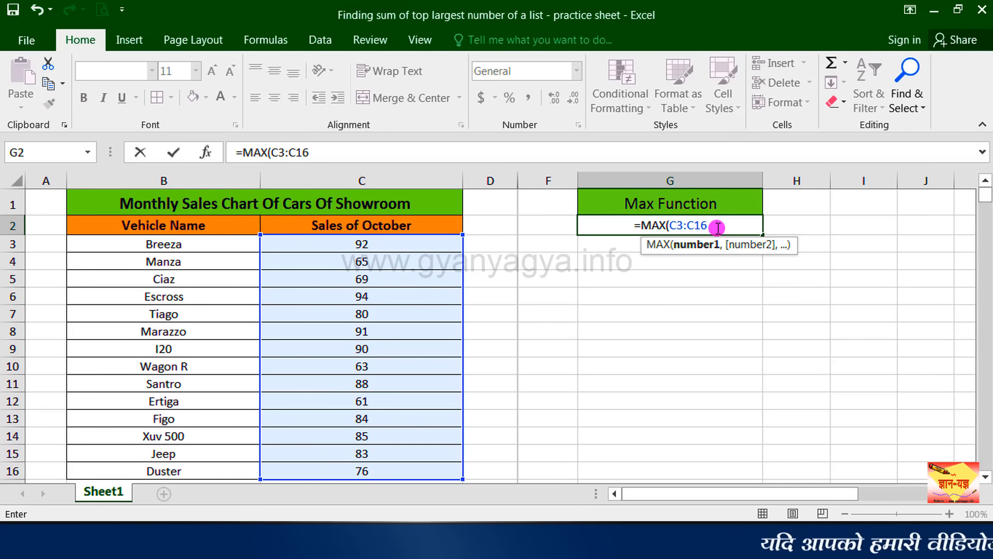
{"action": "type", "text": ")"}
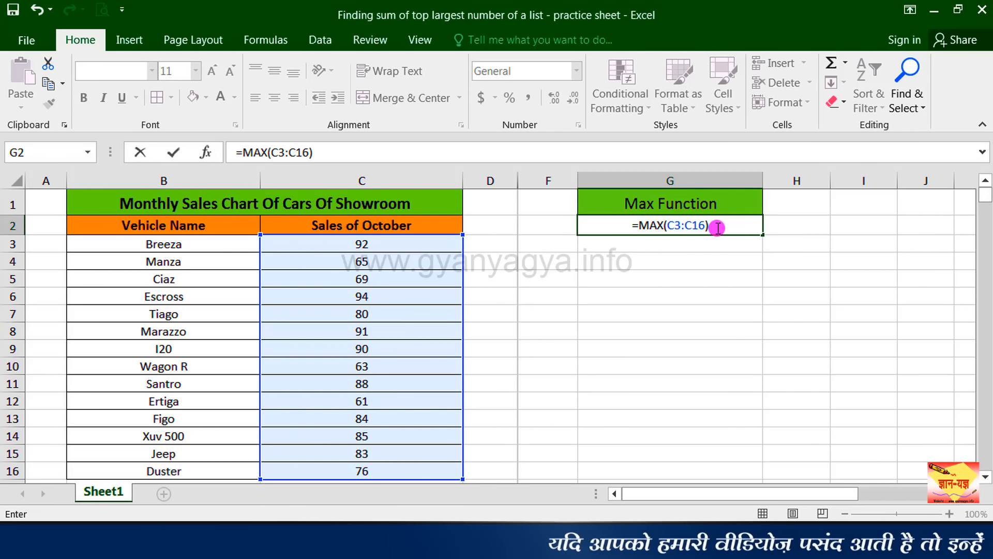
{"action": "key", "text": "Return"}
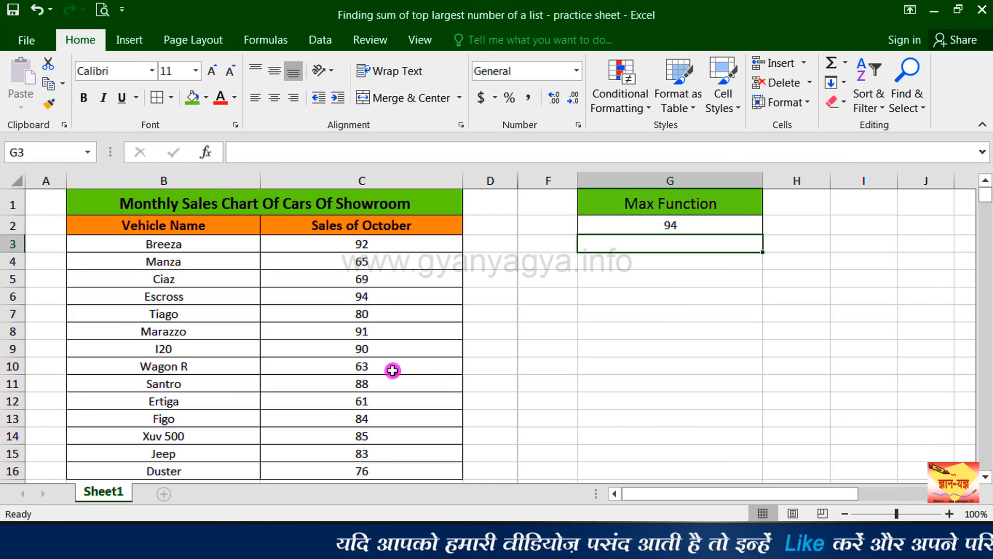
{"action": "left_click", "coordinate": [690, 225]}
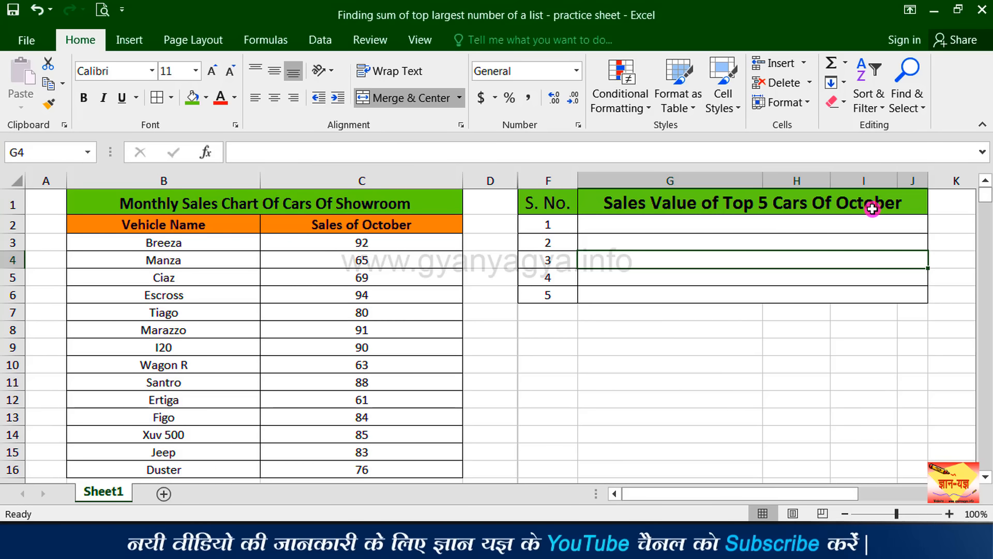
Enter =LARGE(C3:C16,1) in cell G2 for serial number 1 and centre the result
{"action": "left_click", "coordinate": [734, 223]}
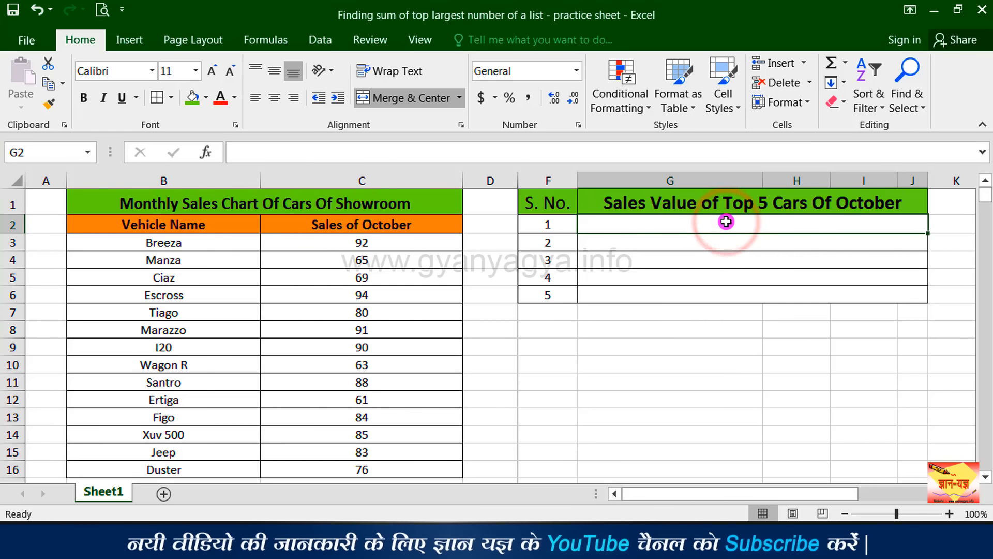
{"action": "type", "text": "="}
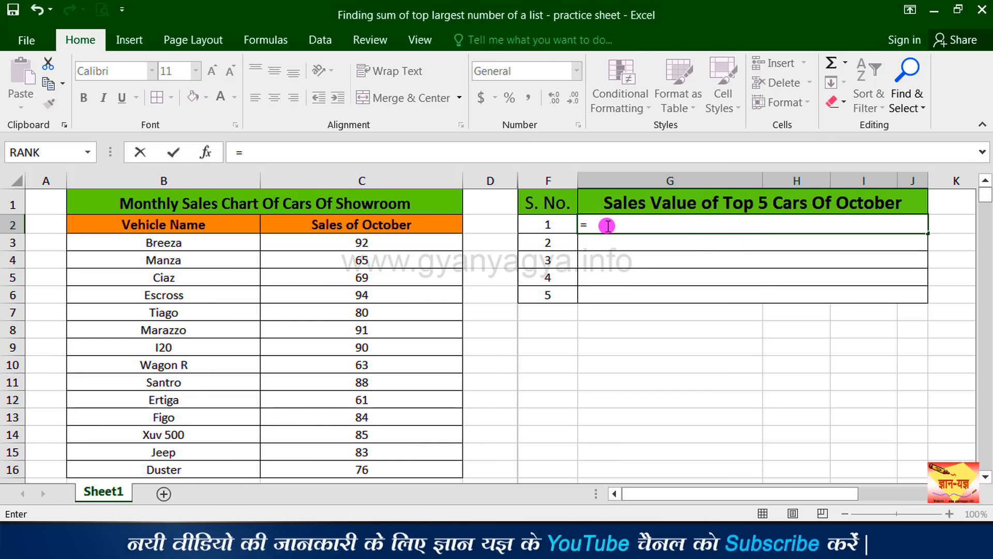
{"action": "type", "text": "large"}
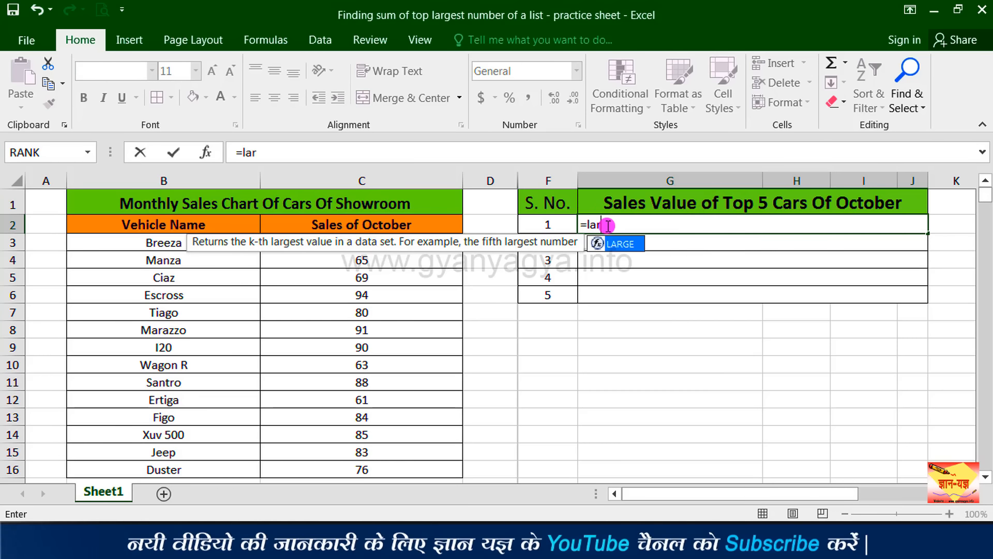
{"action": "double_click", "coordinate": [627, 246]}
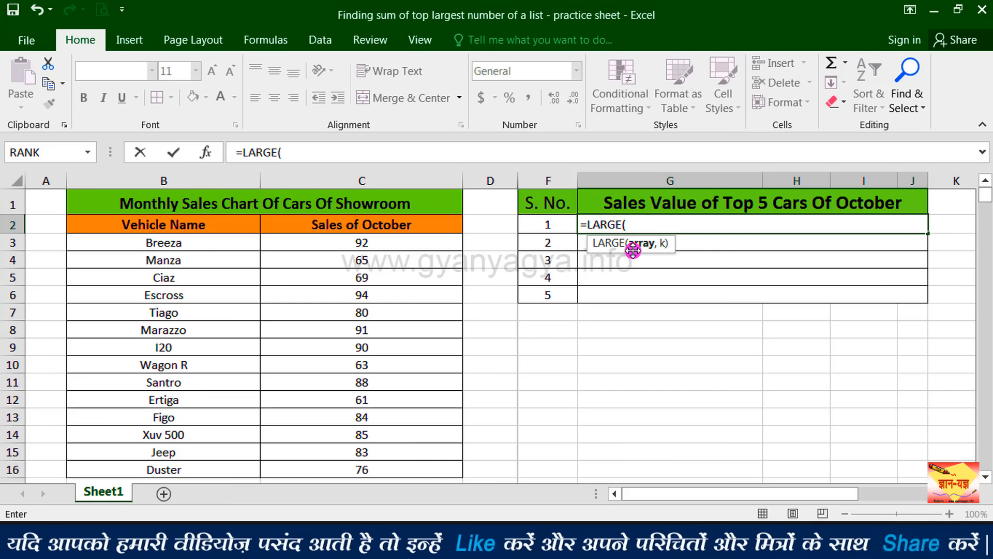
{"action": "left_click", "coordinate": [375, 239]}
{"action": "left_click_drag", "start_coordinate": [375, 242], "coordinate": [372, 467]}
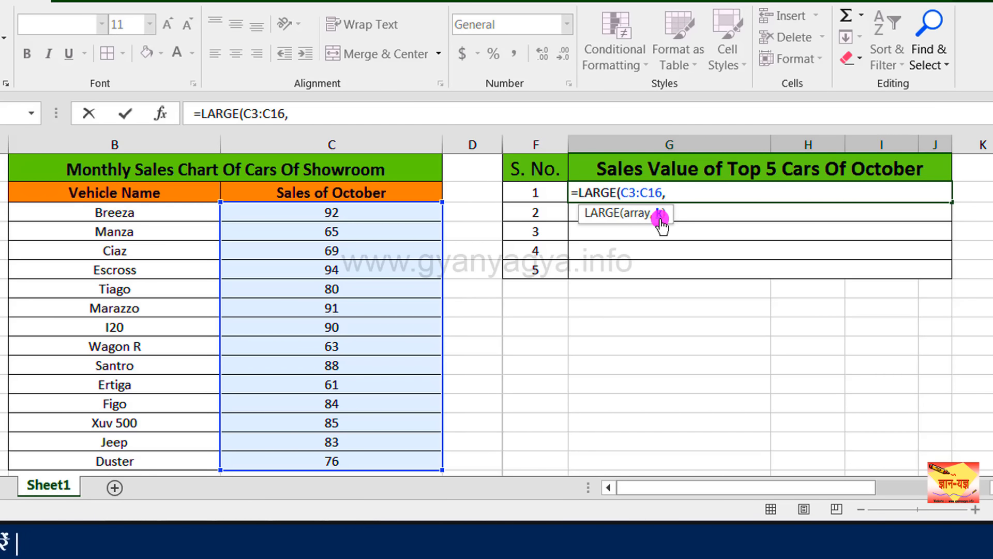
{"action": "type", "text": "1"}
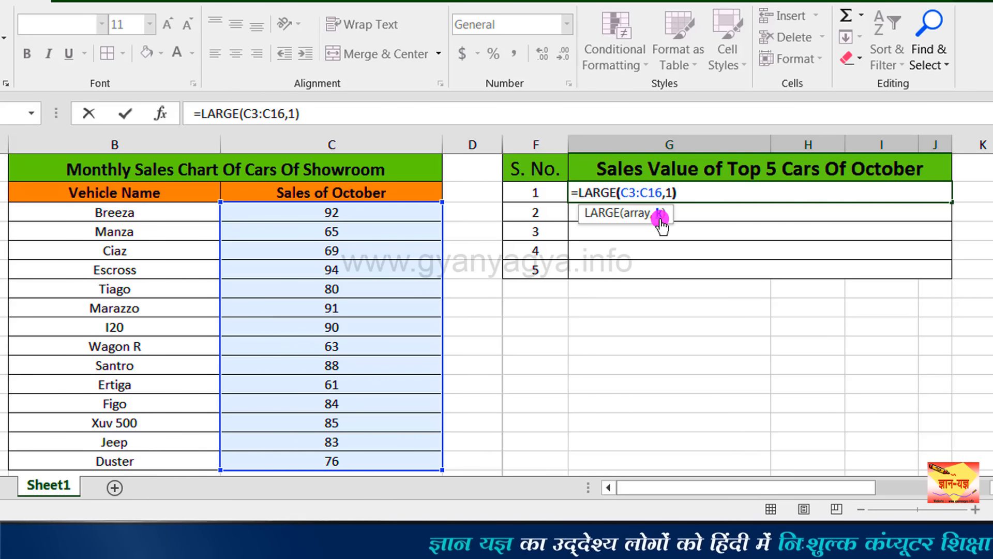
{"action": "type", "text": ")"}
{"action": "key", "text": "Return"}
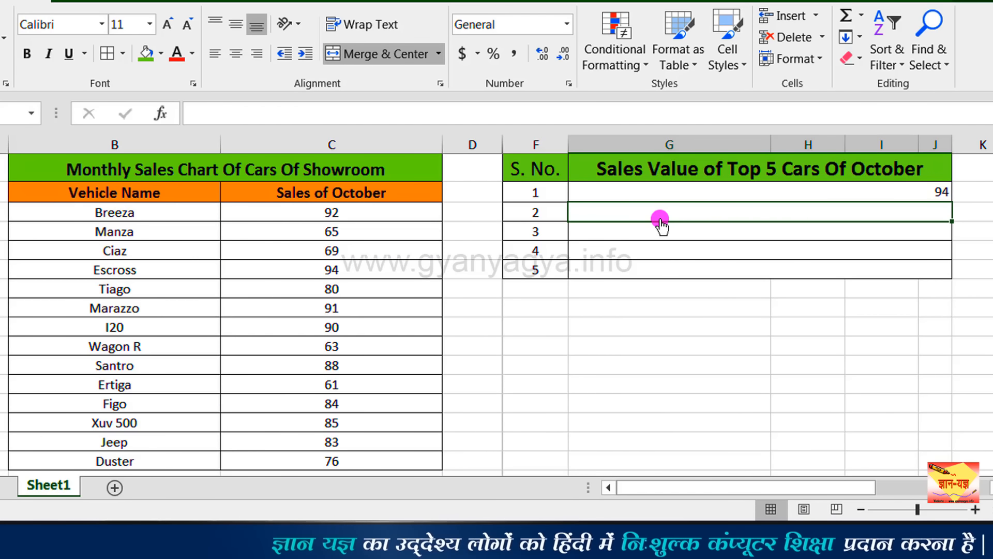
{"action": "left_click", "coordinate": [849, 194]}
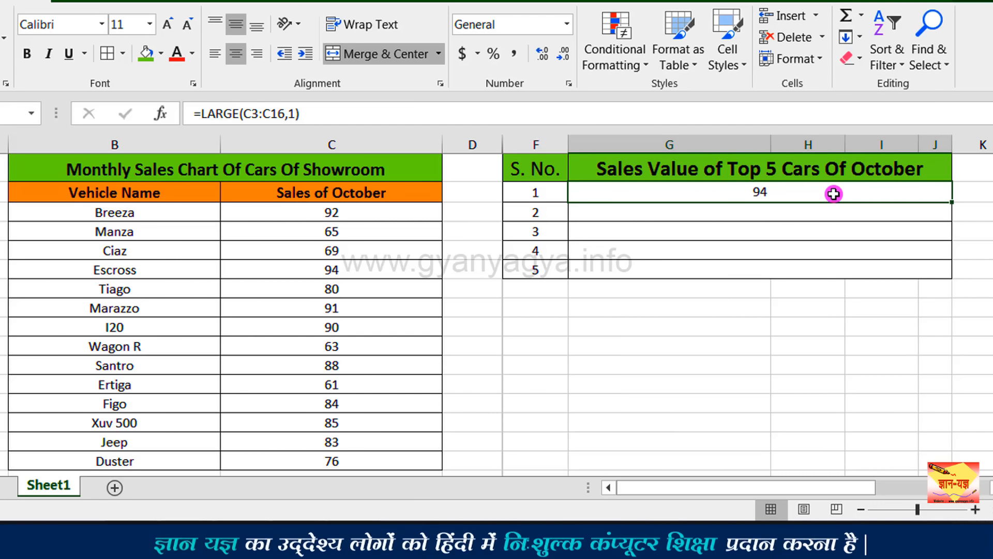
Enter =LARGE(C3:C16,2) in cell G3 for serial number 2, and clear both trial results in G2:G3
{"action": "left_click", "coordinate": [791, 217]}
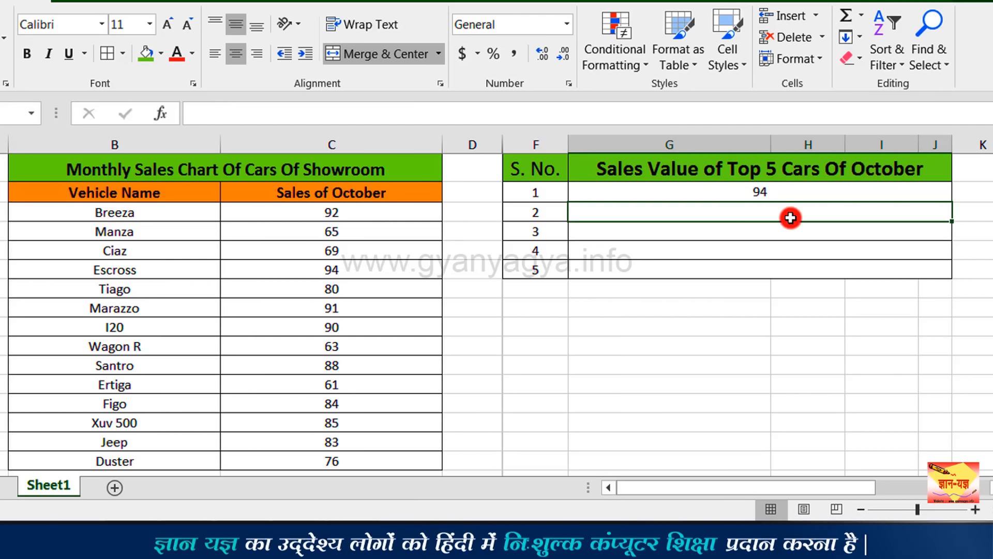
{"action": "type", "text": "="}
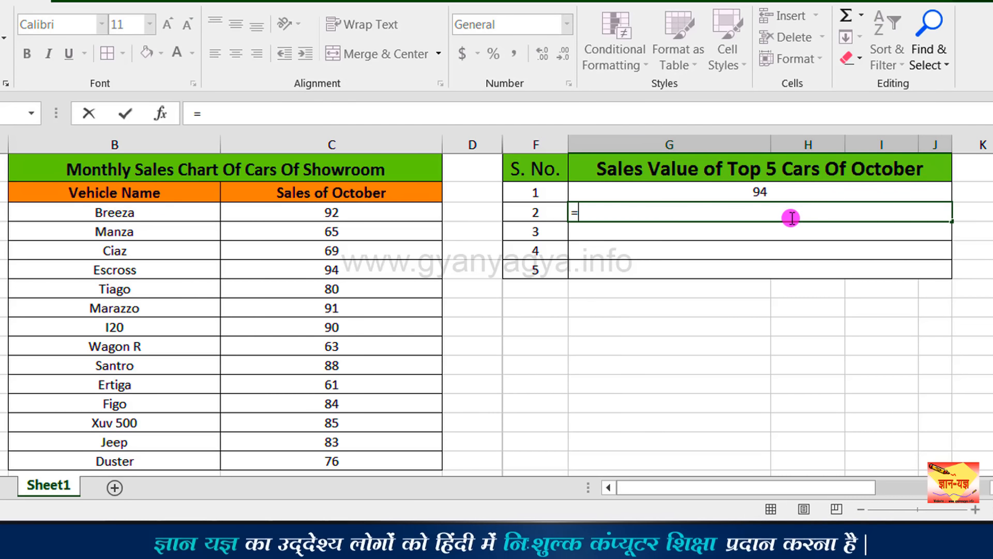
{"action": "type", "text": "large"}
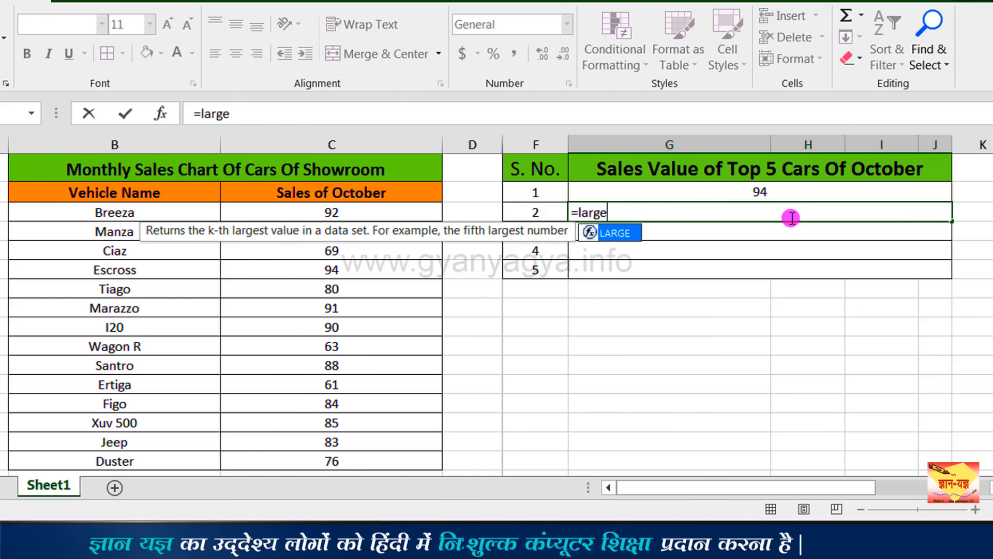
{"action": "key", "text": "Tab"}
{"action": "left_click", "coordinate": [374, 211]}
{"action": "left_click_drag", "start_coordinate": [374, 211], "coordinate": [366, 455]}
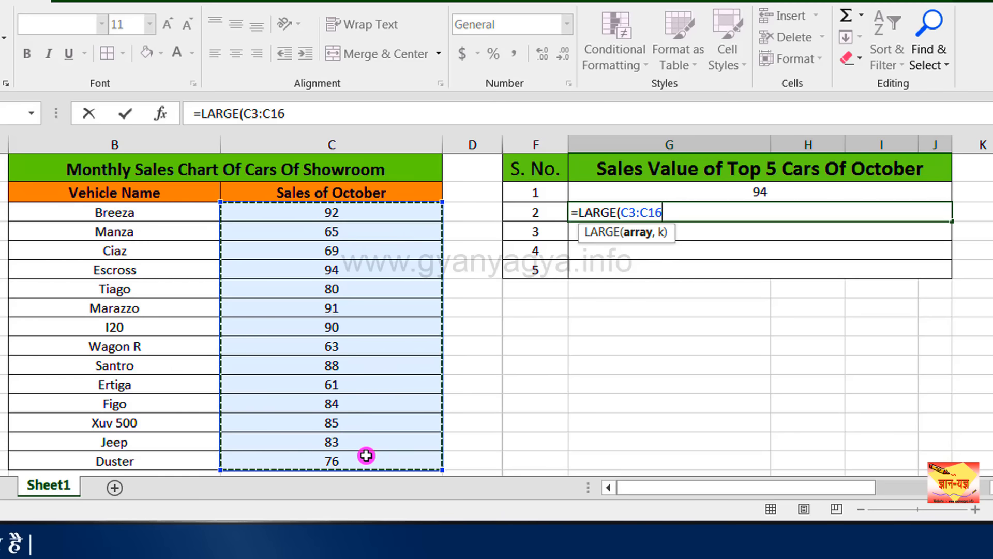
{"action": "type", "text": ","}
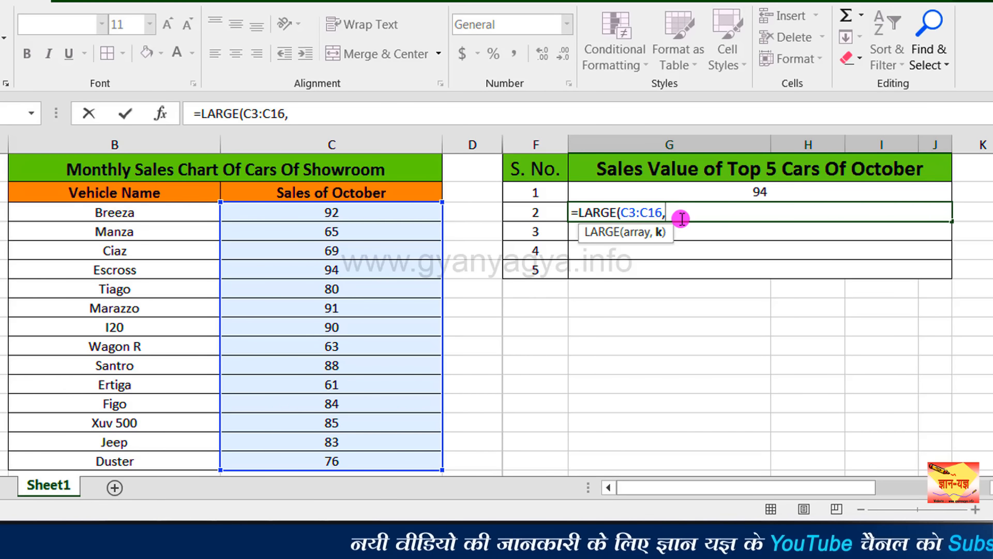
{"action": "type", "text": "2"}
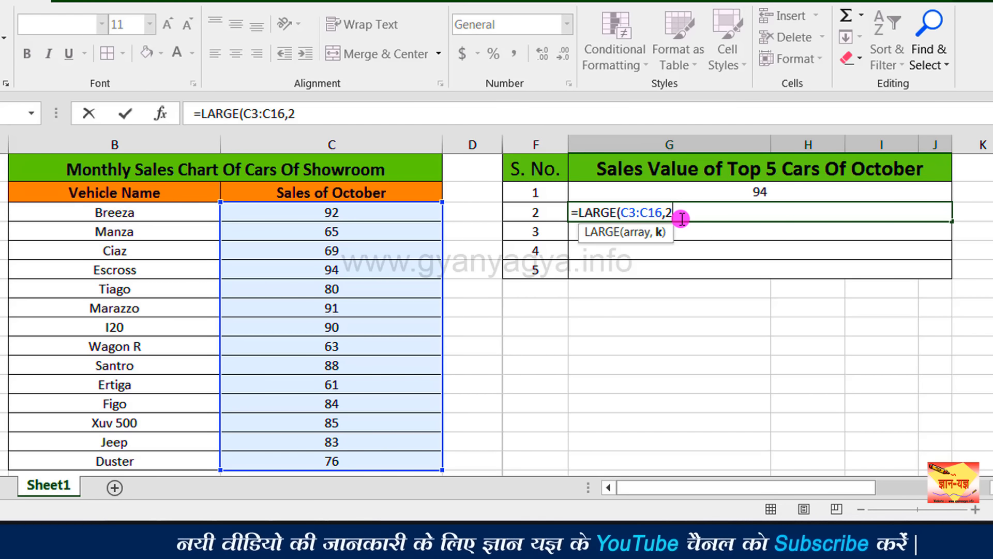
{"action": "type", "text": ")"}
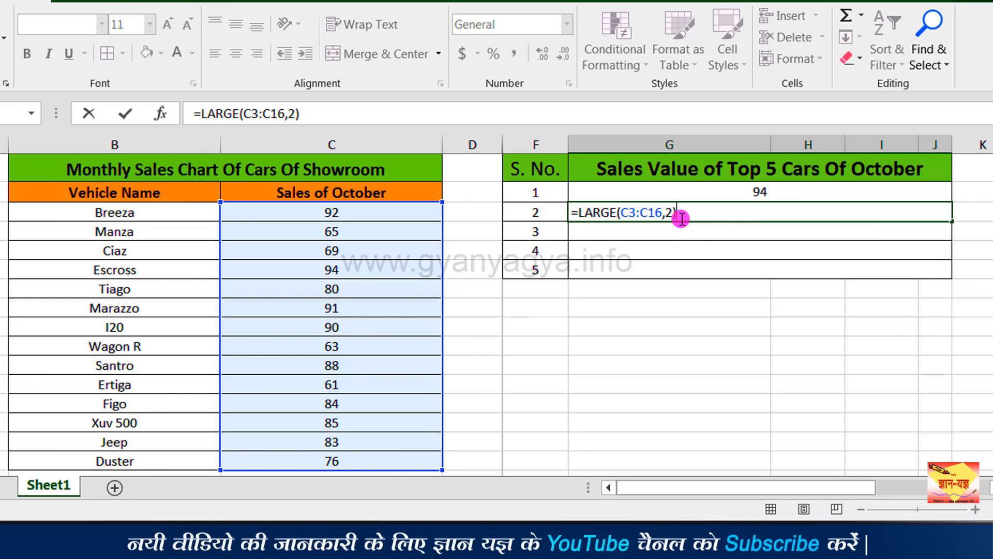
{"action": "key", "text": "Return"}
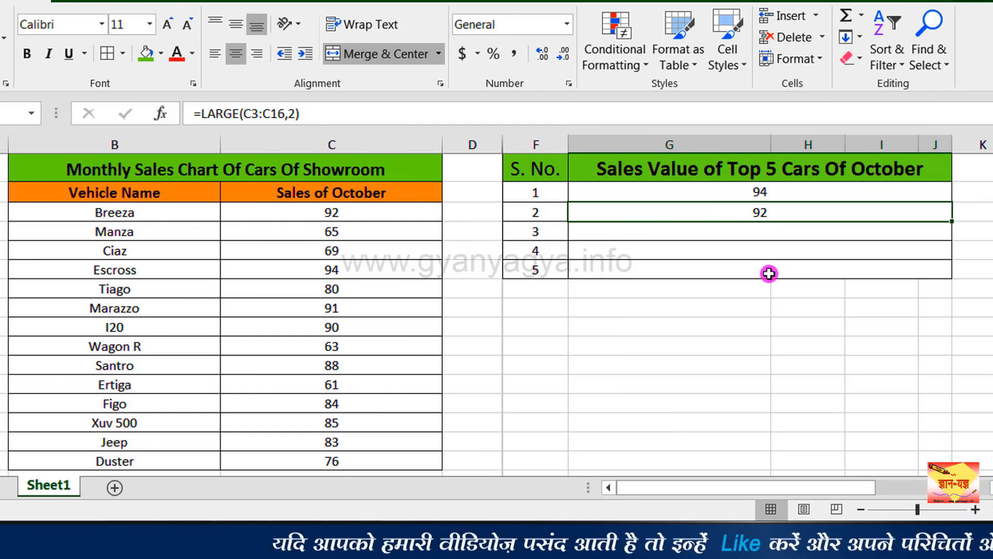
{"action": "left_click_drag", "start_coordinate": [766, 186], "coordinate": [766, 212]}
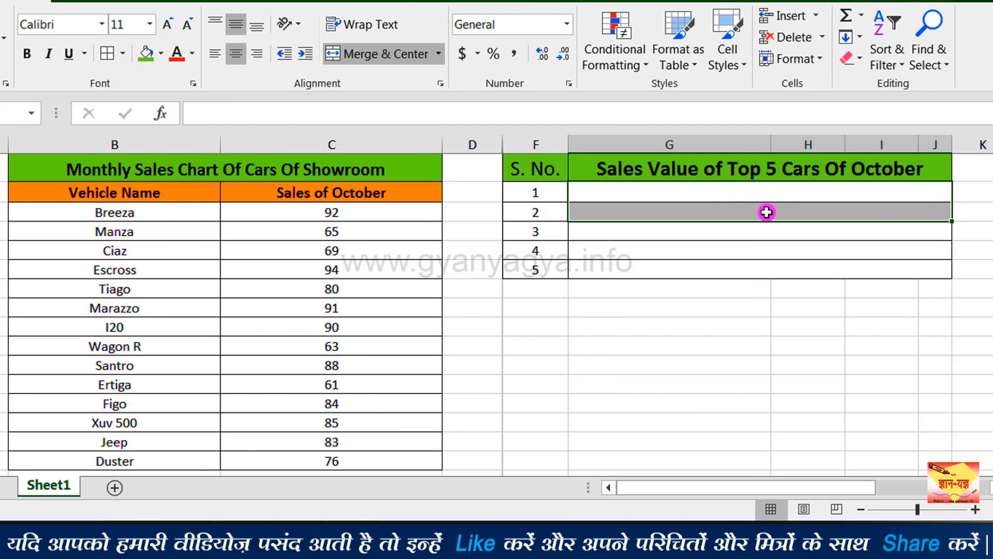
Start a LARGE formula in cell G2 with C3:C16 as the array and serial number cell F2 as k
{"action": "left_click", "coordinate": [722, 190]}
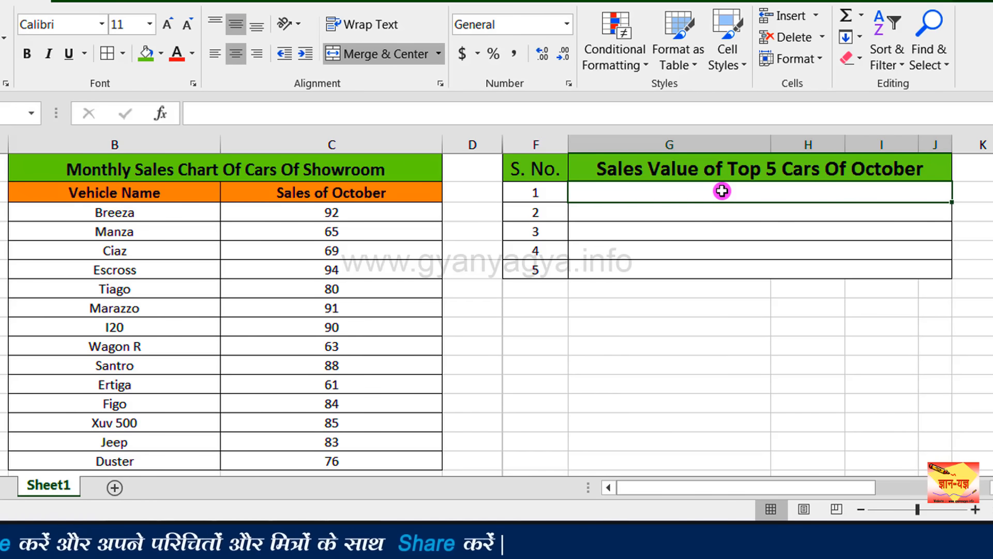
{"action": "double_click", "coordinate": [723, 190]}
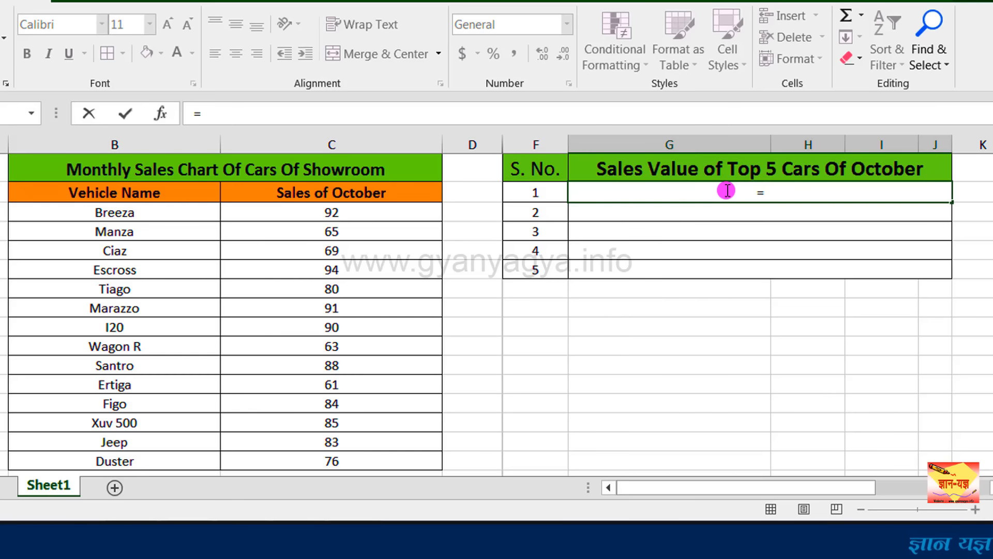
{"action": "type", "text": "=large"}
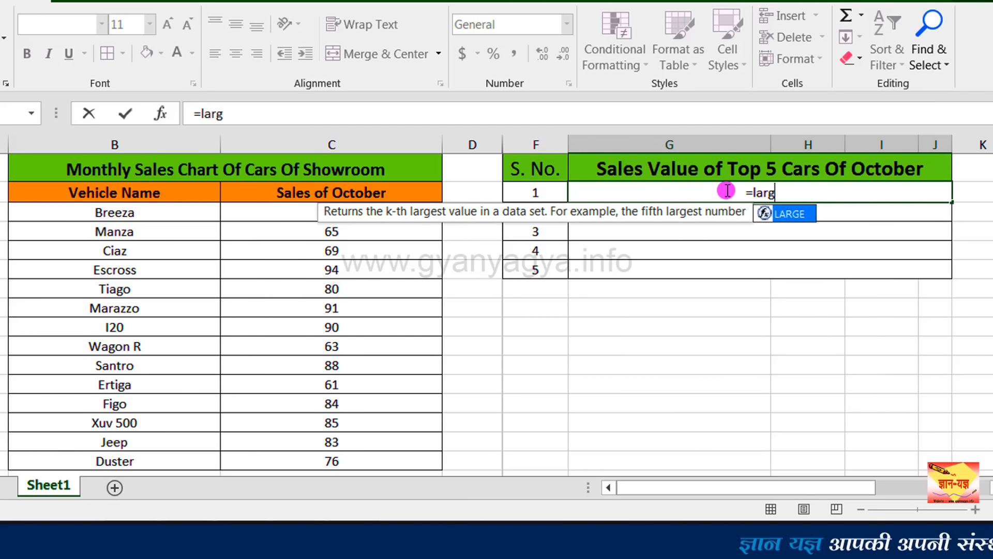
{"action": "double_click", "coordinate": [786, 212]}
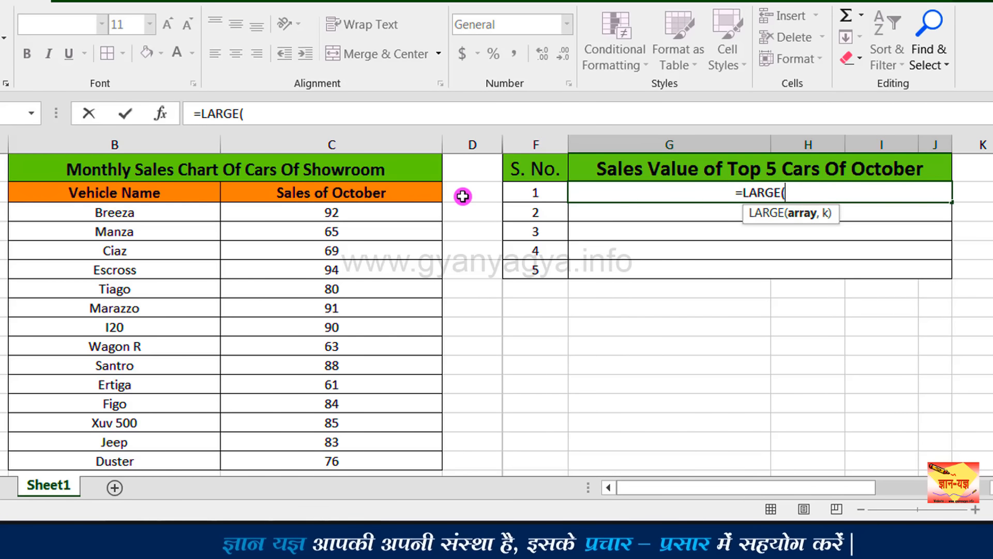
{"action": "left_click_drag", "start_coordinate": [414, 212], "coordinate": [410, 460]}
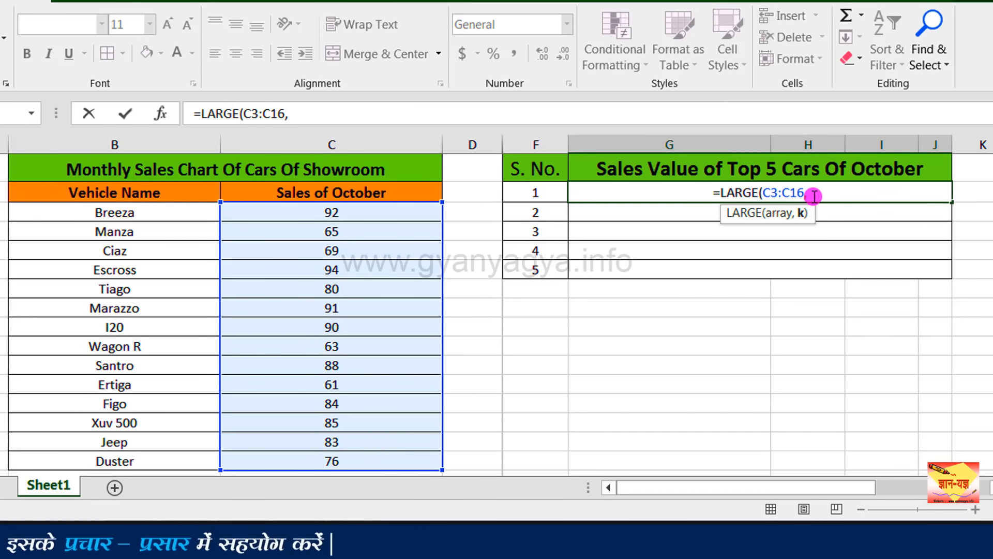
{"action": "left_click", "coordinate": [552, 194]}
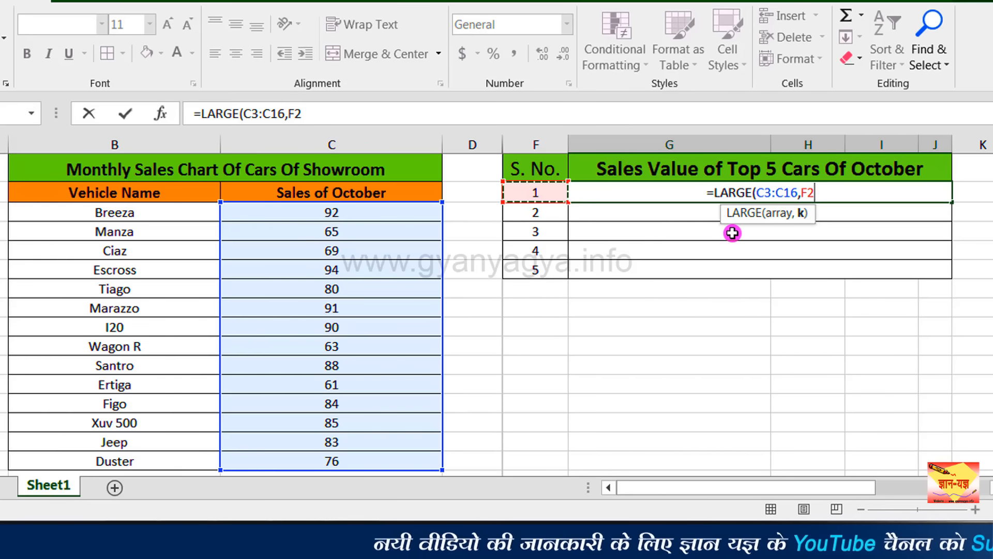
Make the array range absolute, complete G2 as =LARGE($C$3:$C$16,F2), and fill the formula down to serial number 5
{"action": "left_click_drag", "start_coordinate": [798, 192], "coordinate": [761, 190]}
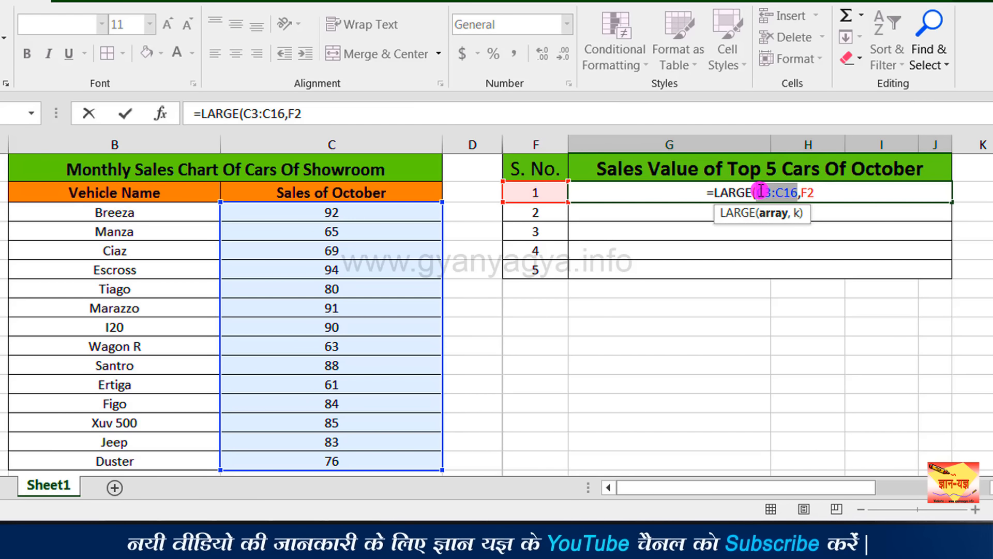
{"action": "key", "text": "F4"}
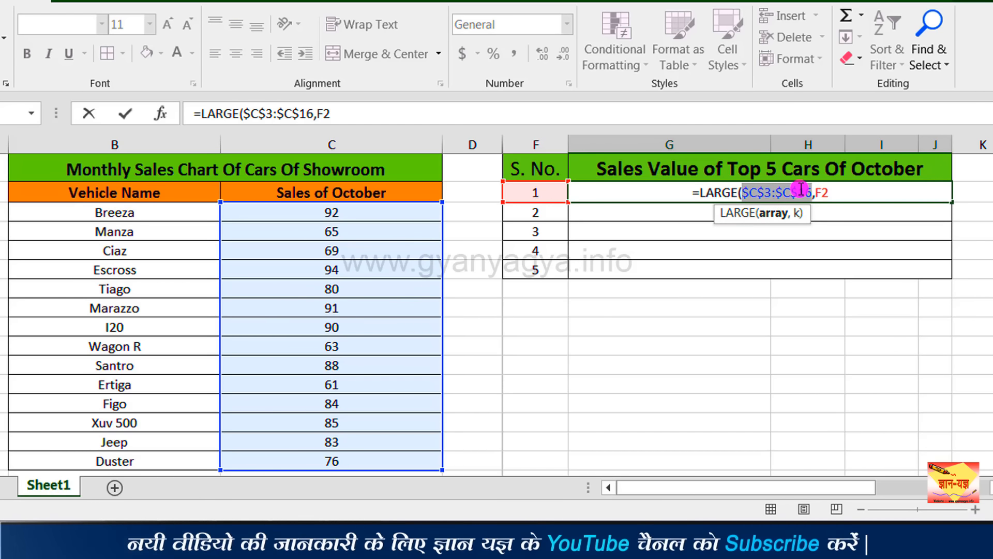
{"action": "left_click", "coordinate": [831, 188]}
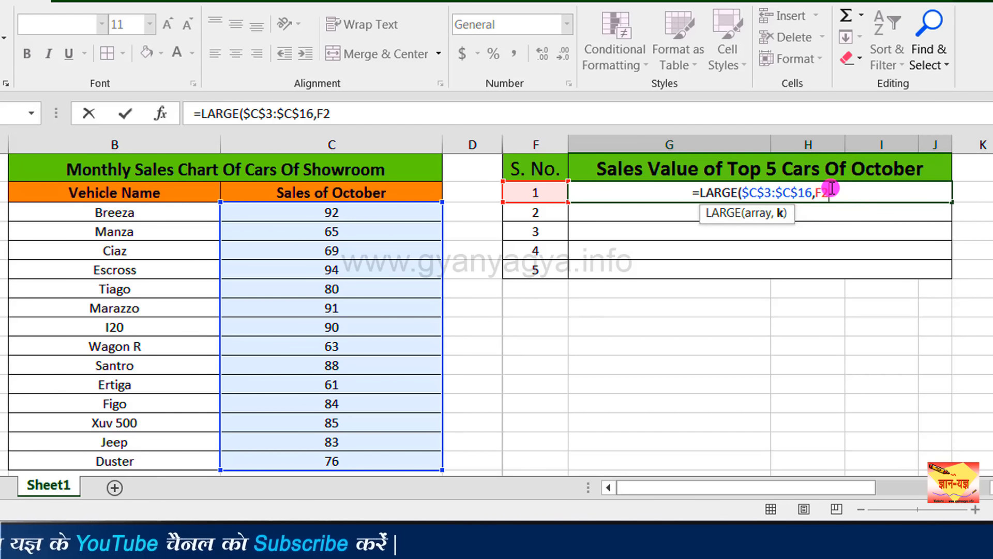
{"action": "type", "text": ")"}
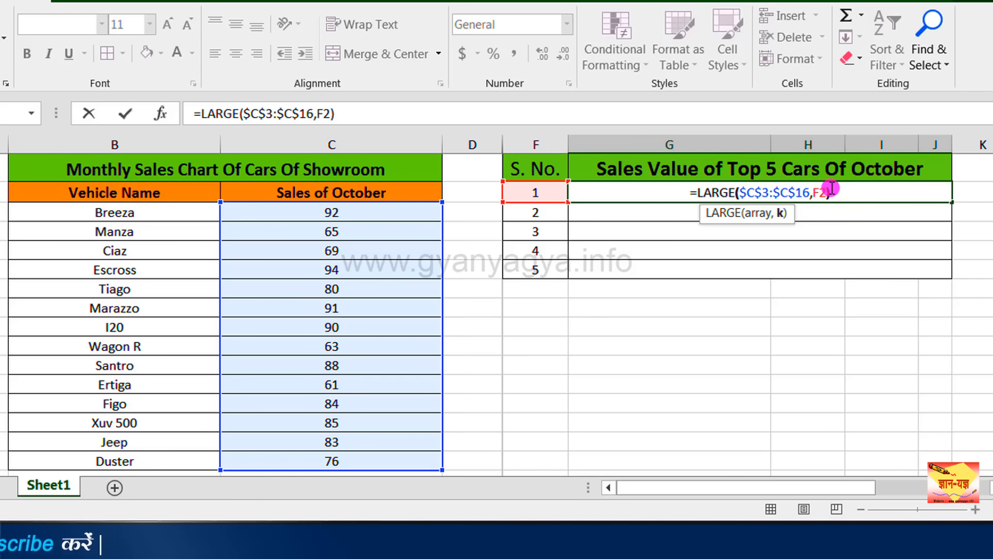
{"action": "key", "text": "Return"}
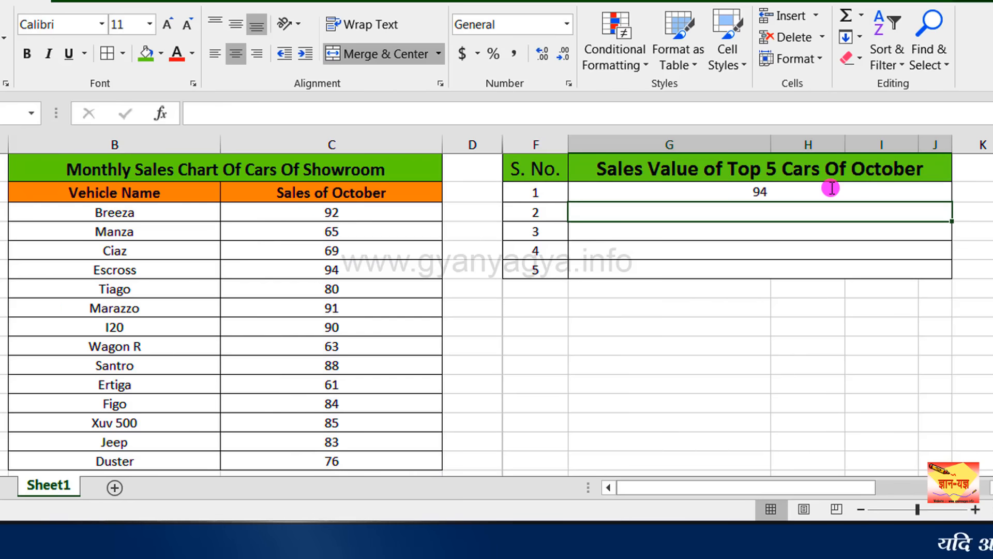
{"action": "left_click", "coordinate": [778, 193]}
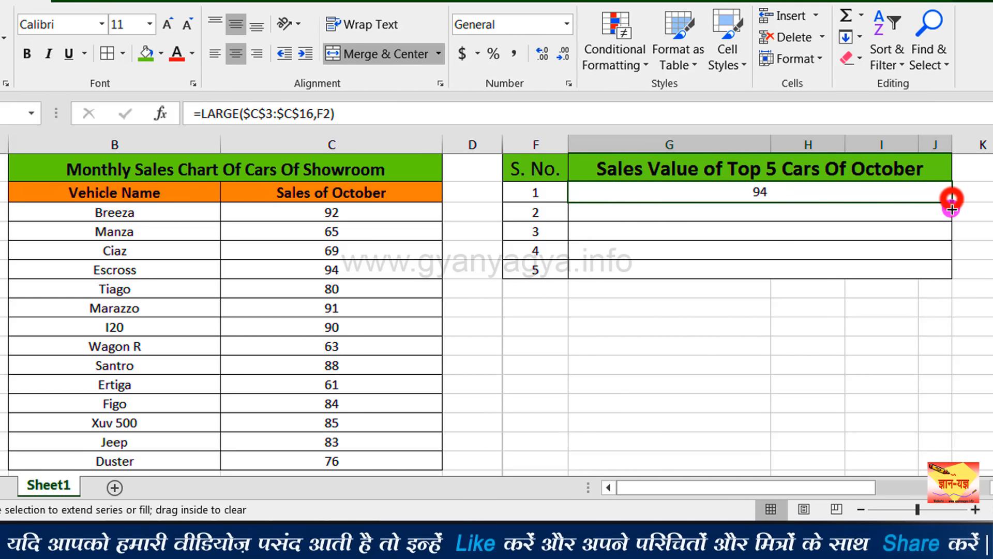
{"action": "left_click_drag", "start_coordinate": [952, 209], "coordinate": [951, 279]}
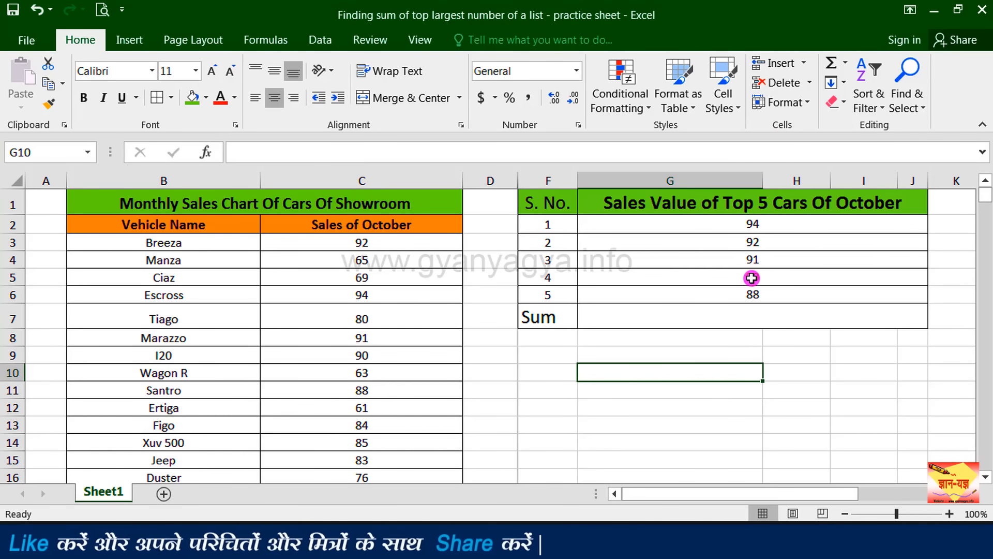
Enter =SUM(G2:J6) in cell G7 beside Sum to total the top five sales values
{"action": "left_click", "coordinate": [694, 313]}
{"action": "double_click", "coordinate": [694, 313]}
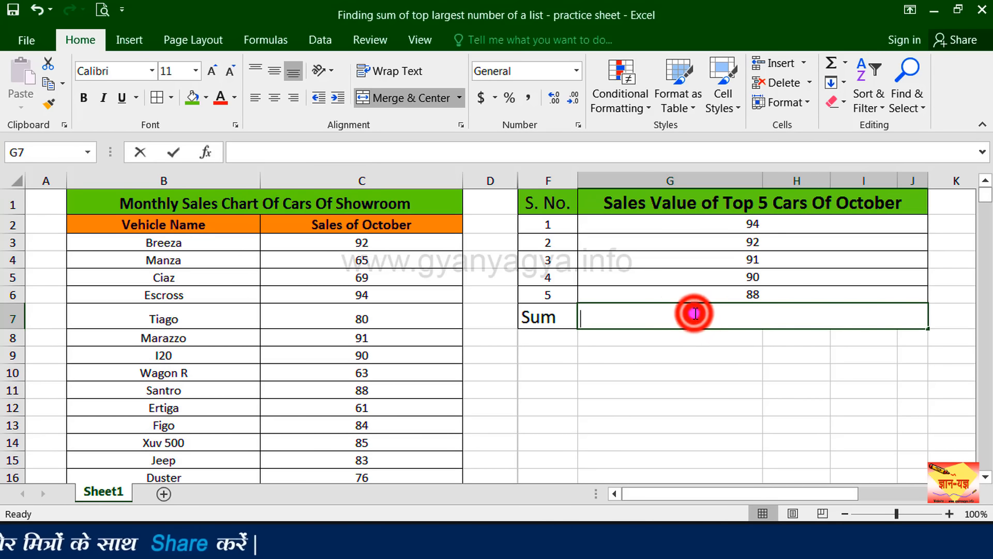
{"action": "type", "text": "=s"}
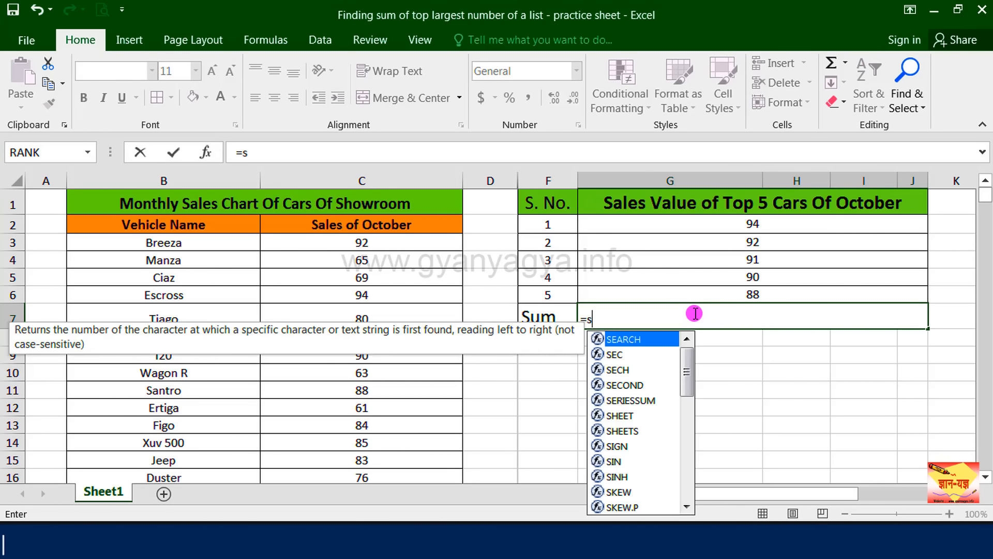
{"action": "type", "text": "um"}
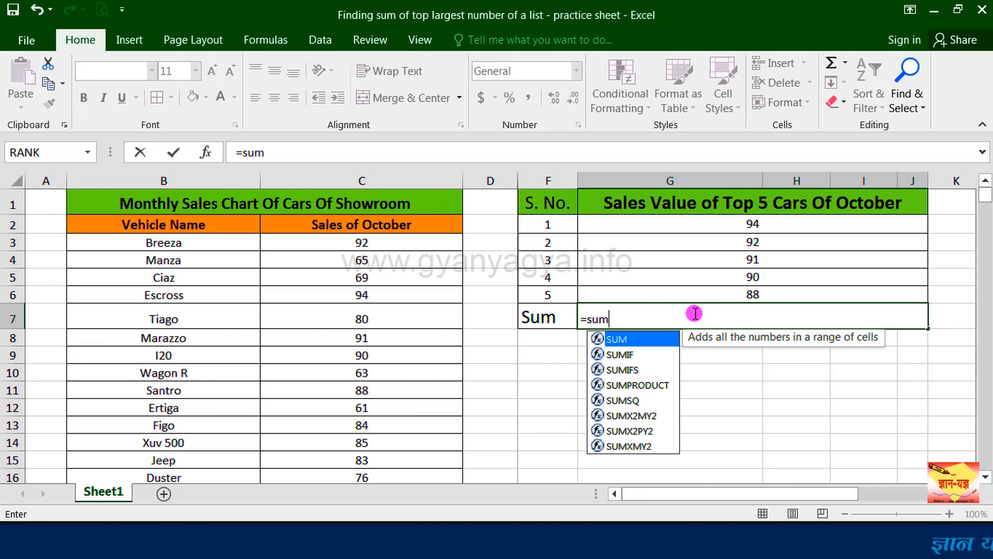
{"action": "double_click", "coordinate": [657, 344]}
{"action": "left_click_drag", "start_coordinate": [732, 219], "coordinate": [736, 288]}
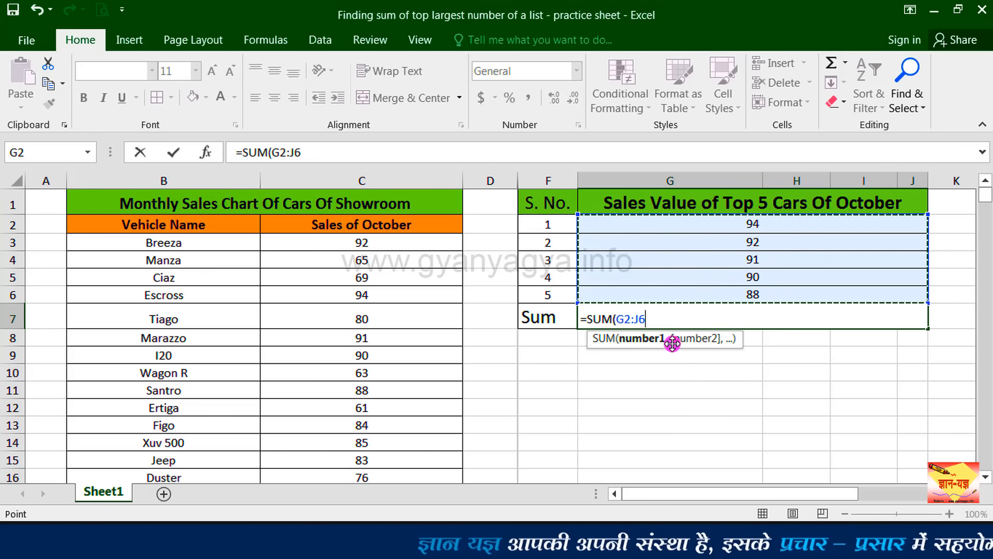
{"action": "type", "text": ")"}
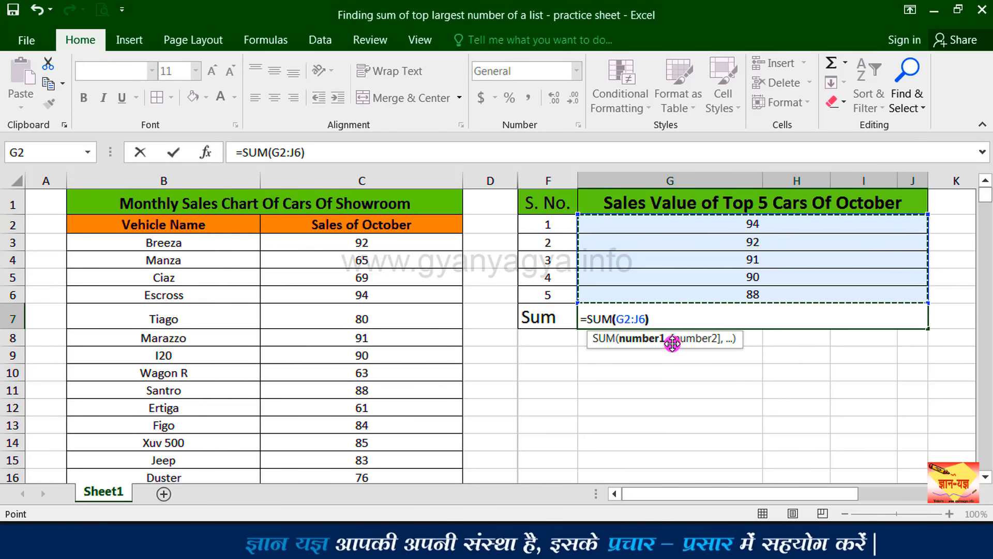
{"action": "key", "text": "Return"}
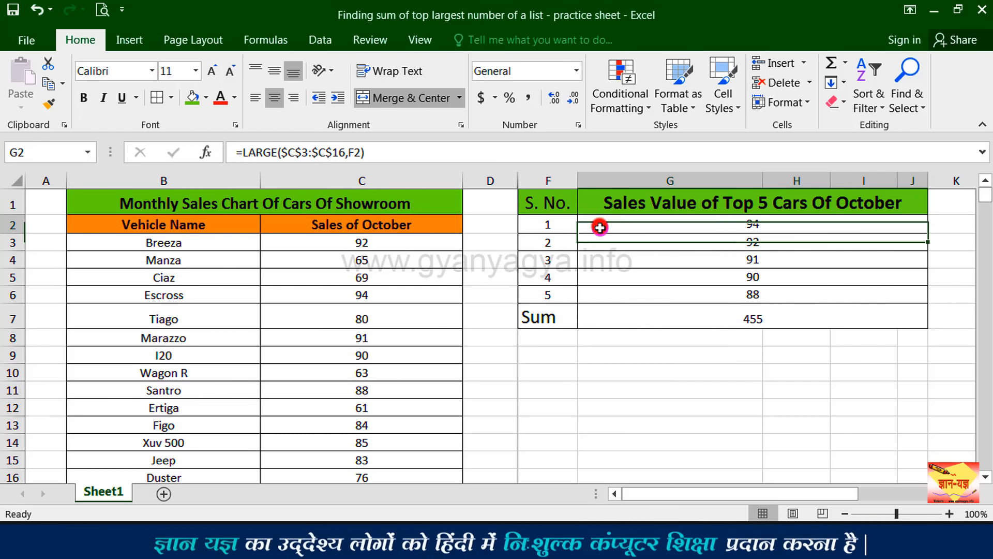
{"action": "left_click_drag", "start_coordinate": [598, 223], "coordinate": [647, 328]}
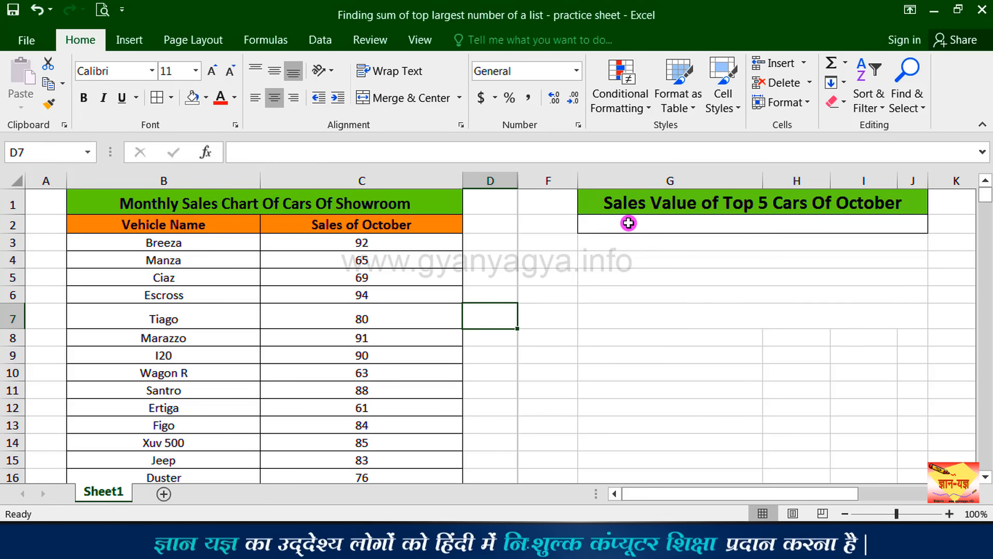
Start a nested SUM and LARGE formula in the empty cell G2 with C3:C16 as the LARGE array
{"action": "left_click", "coordinate": [628, 223]}
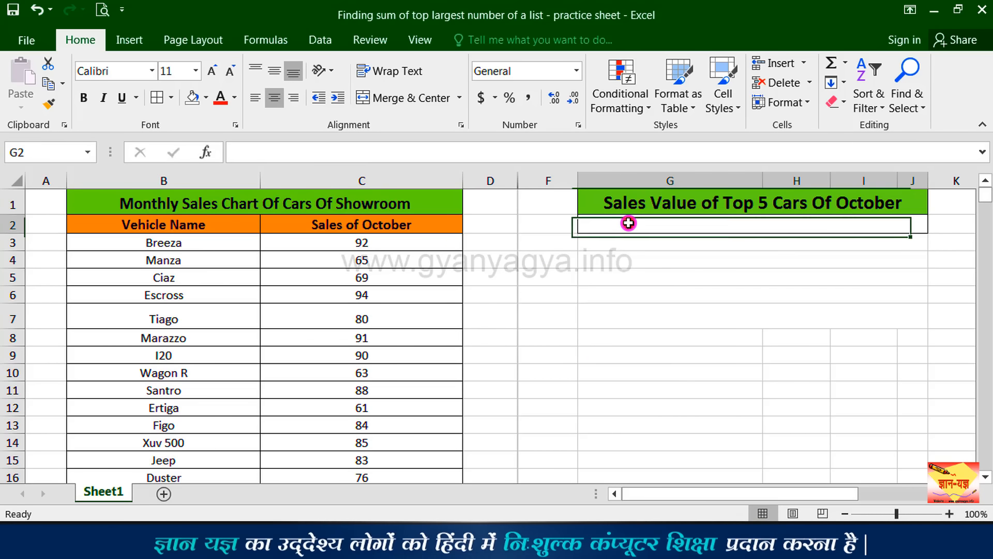
{"action": "double_click", "coordinate": [628, 223]}
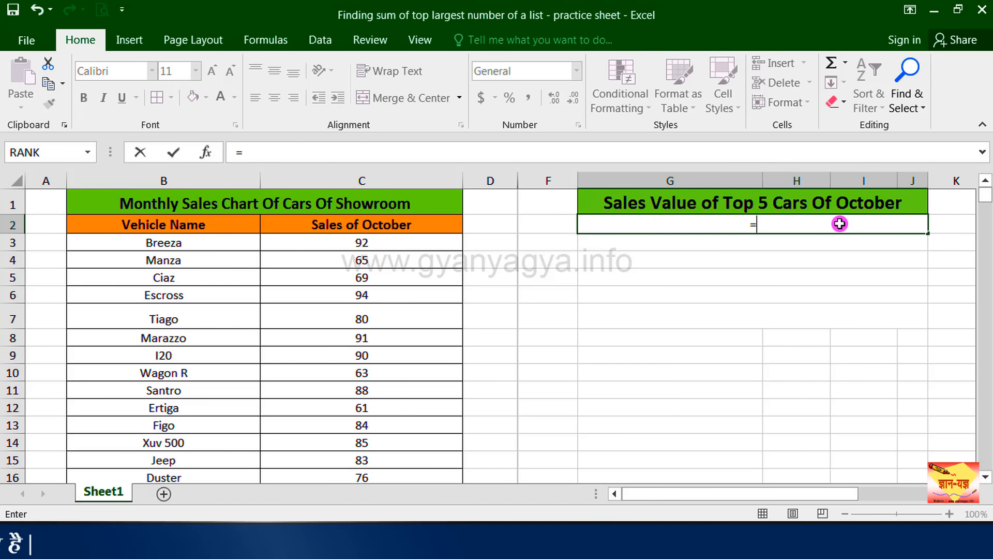
{"action": "type", "text": "sum"}
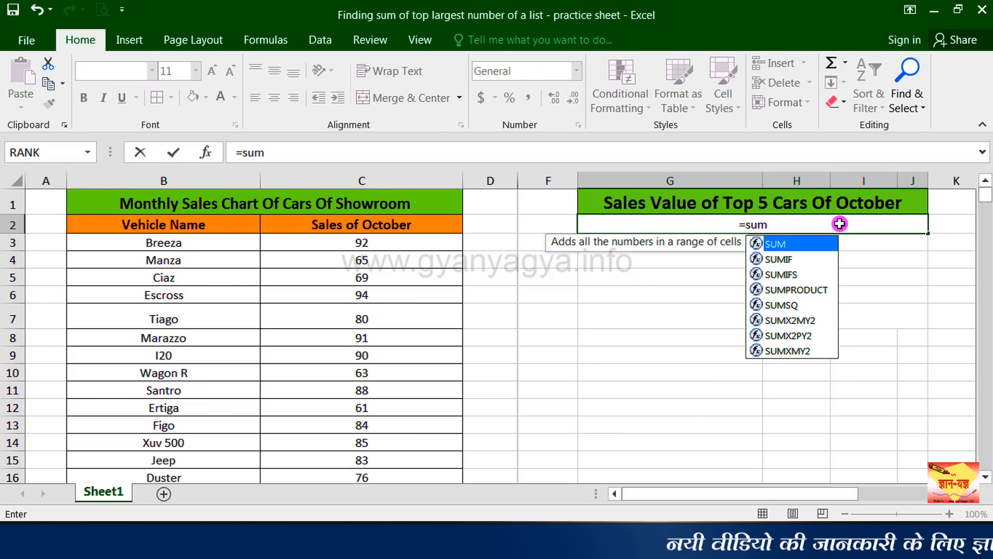
{"action": "type", "text": "("}
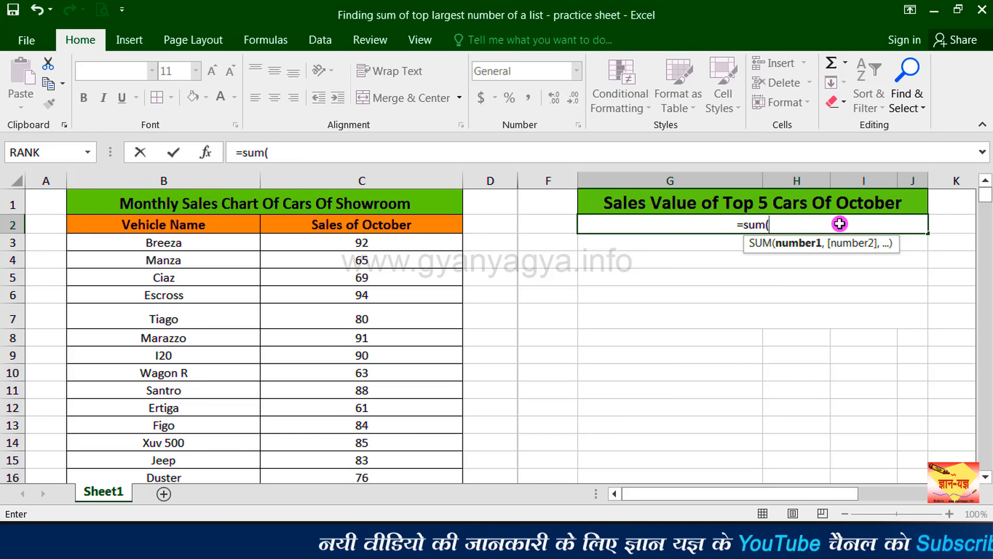
{"action": "type", "text": "l"}
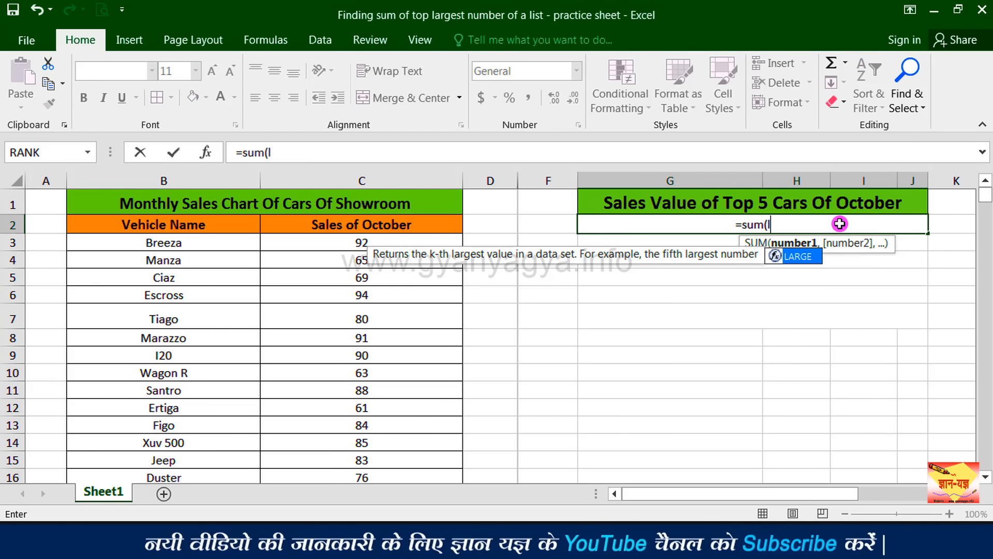
{"action": "type", "text": "arge("}
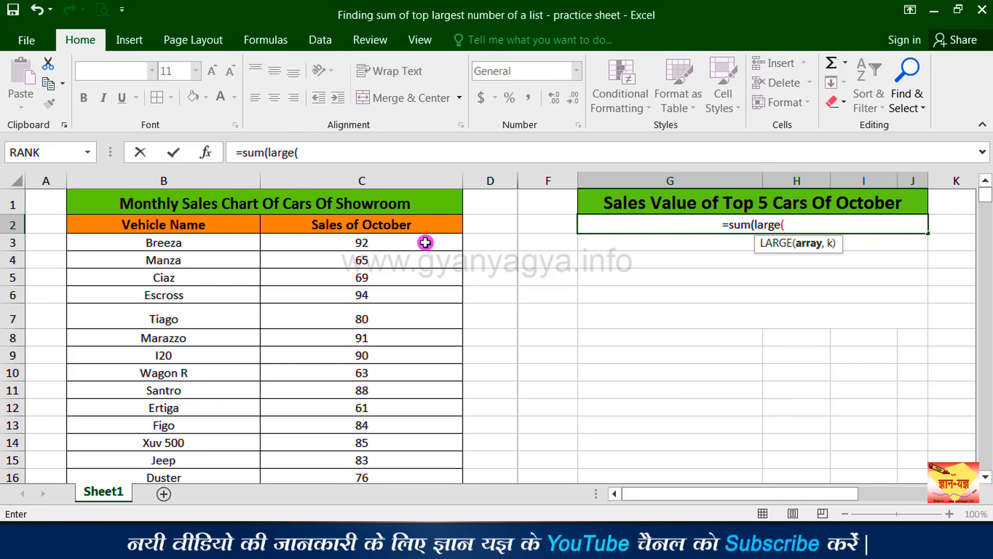
{"action": "left_click_drag", "start_coordinate": [425, 242], "coordinate": [425, 475]}
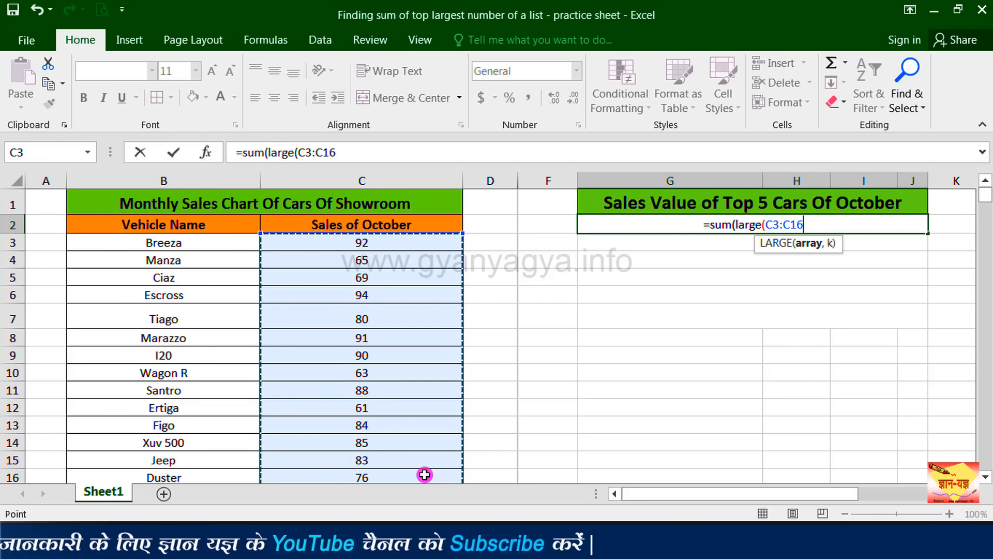
{"action": "type", "text": ","}
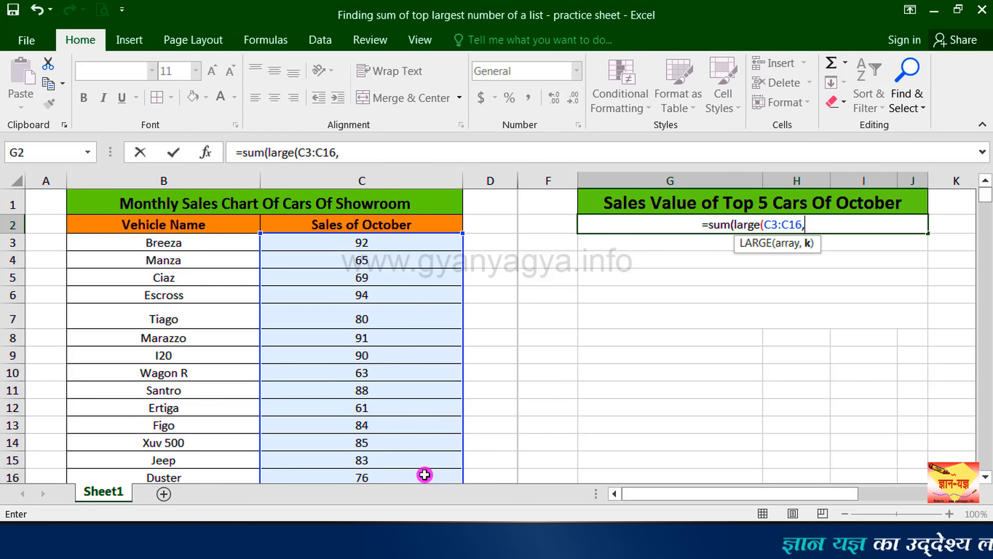
Complete the G2 formula as =SUM(LARGE(C3:C16,{1,2,3,4,5})) using an array constant for k, and select the resulting cell
{"action": "type", "text": "{"}
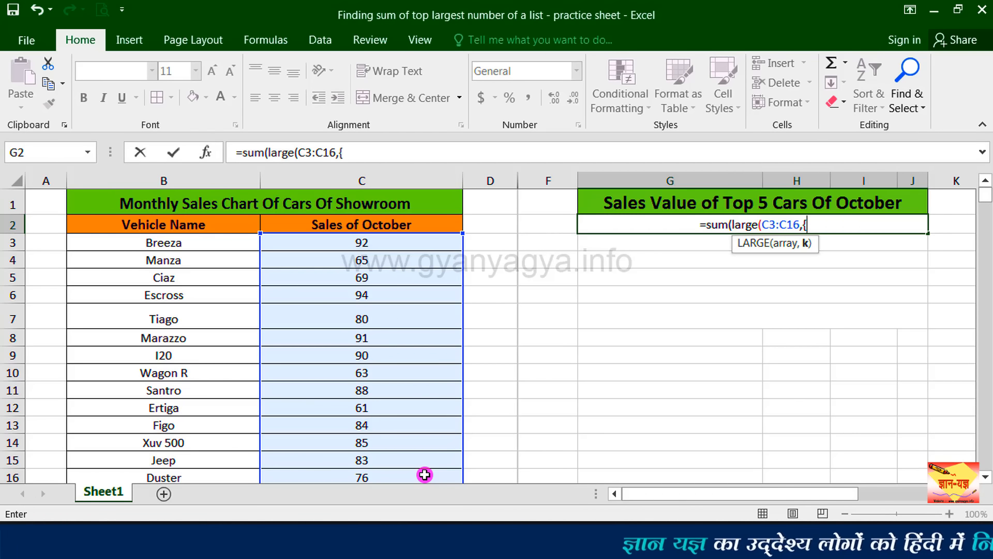
{"action": "type", "text": "1,"}
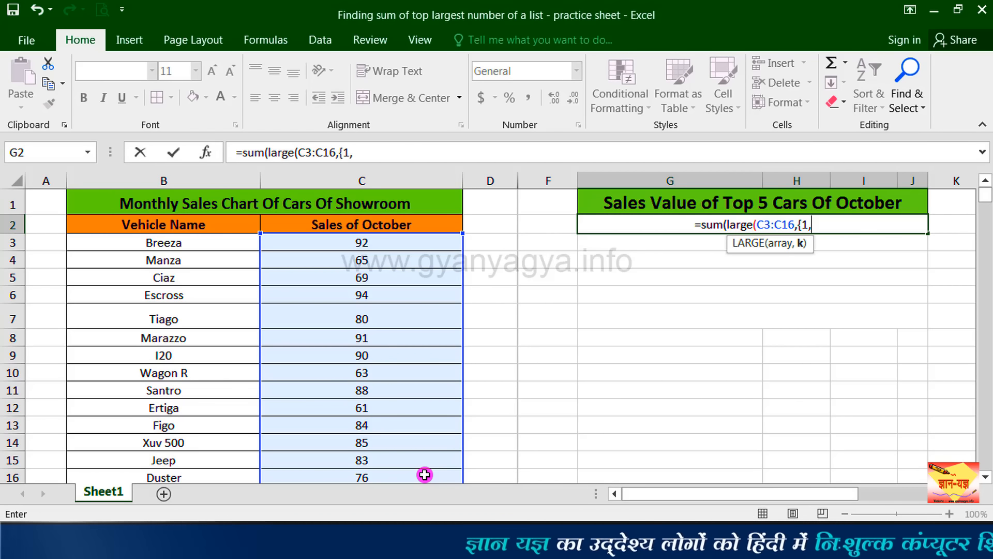
{"action": "type", "text": "2,3,4,"}
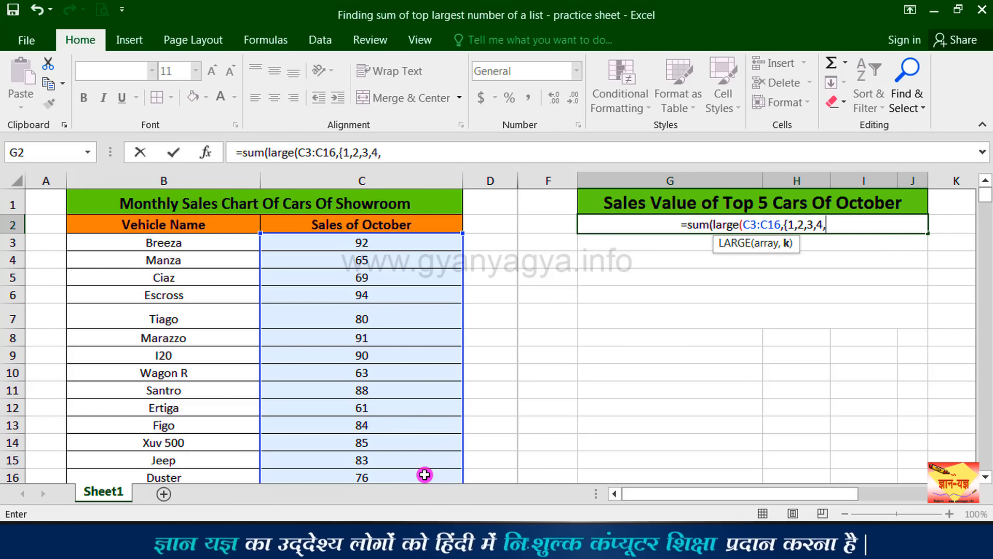
{"action": "type", "text": "5"}
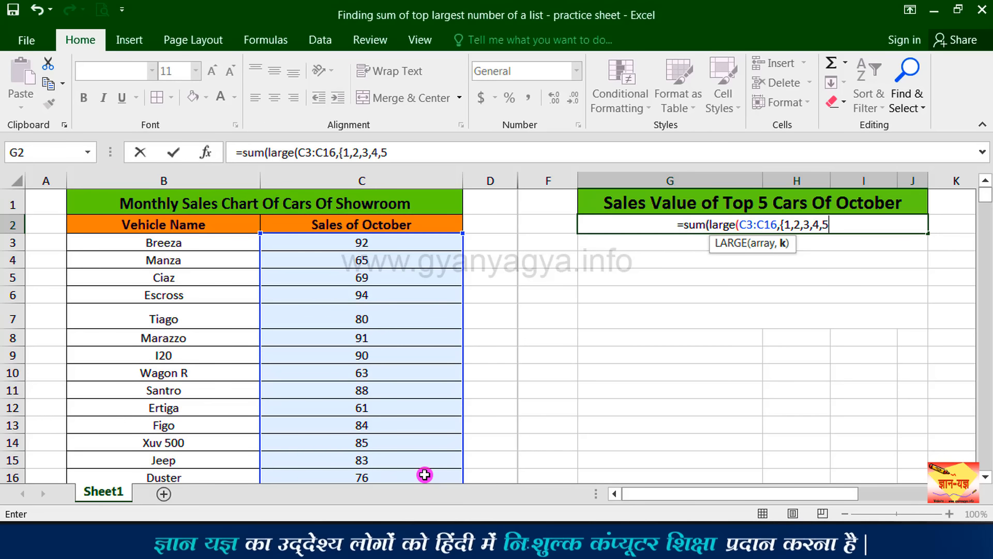
{"action": "type", "text": "}"}
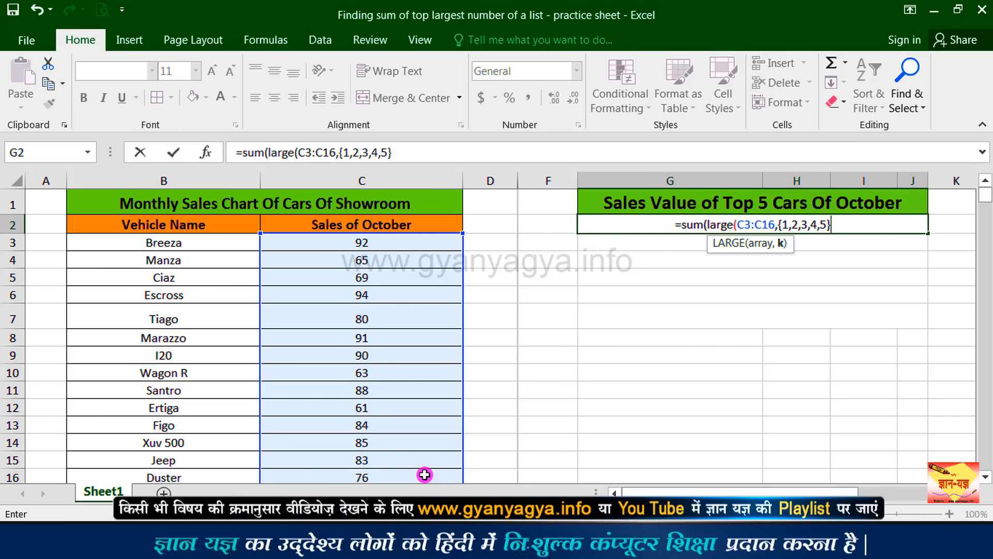
{"action": "type", "text": "))"}
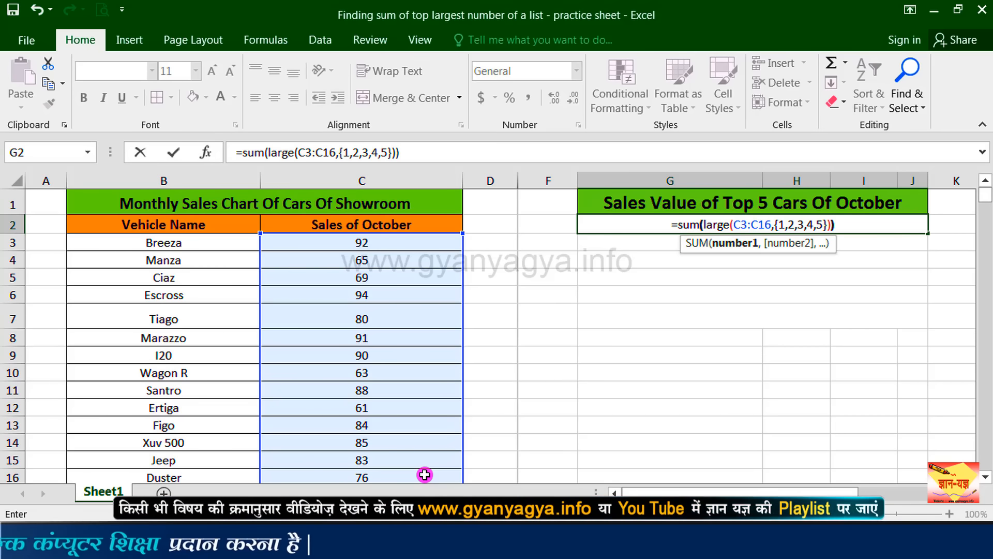
{"action": "type", "text": ")"}
{"action": "key", "text": "Return"}
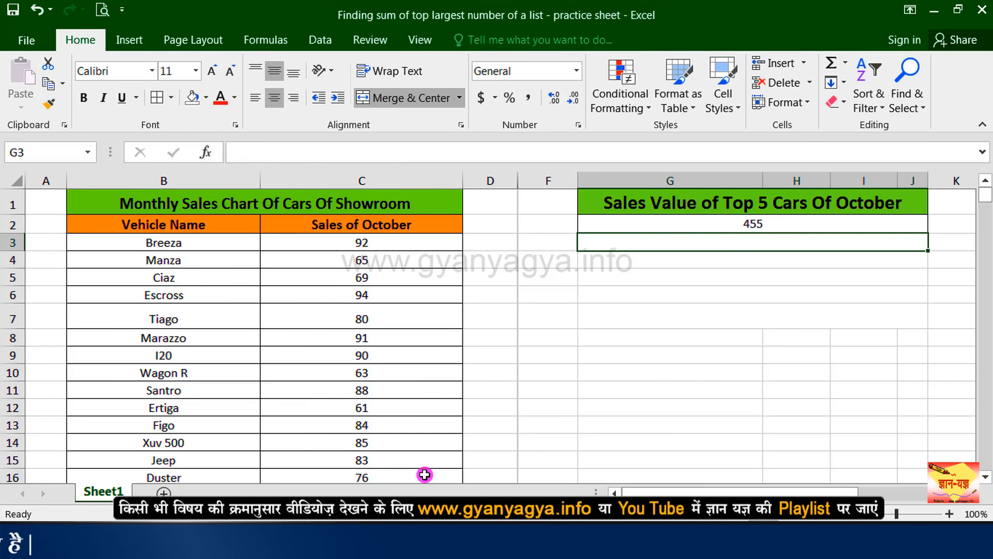
{"action": "left_click", "coordinate": [738, 224]}
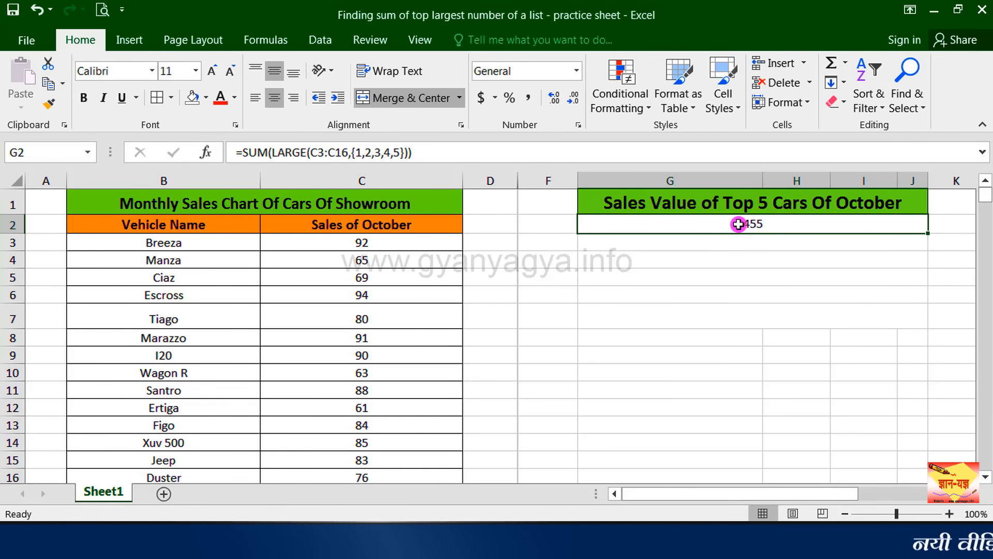